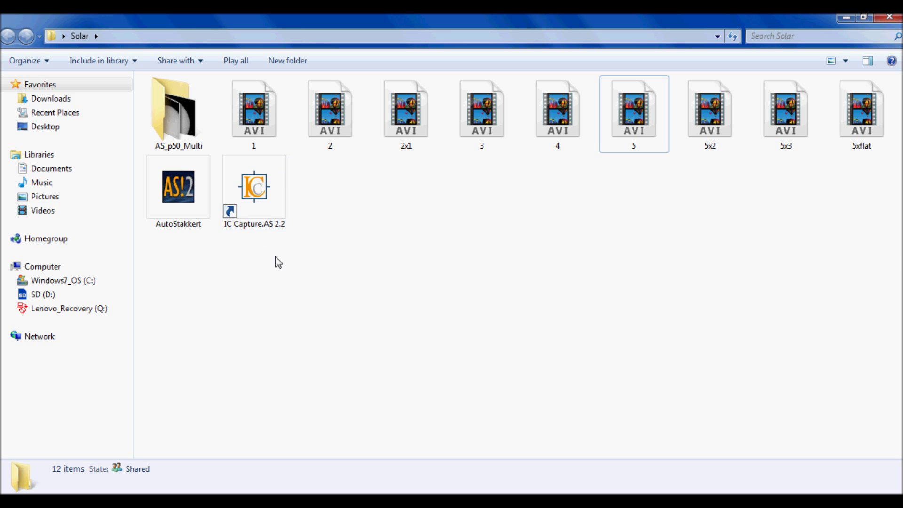
# - Open the AVI recording 1 from the Solar folder in Windows Media Player
pyautogui.doubleClick(264, 113)
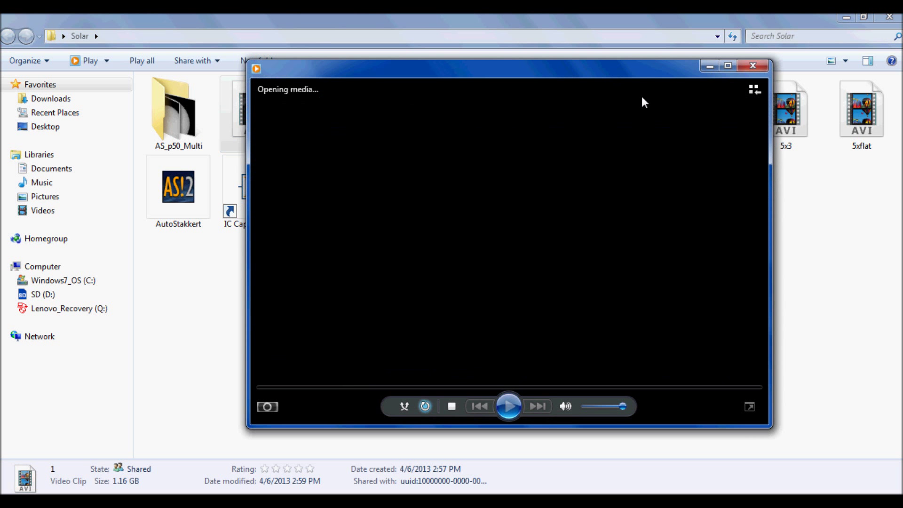
# - Maximize the player and switch recording 1 to full screen
pyautogui.click(728, 66)
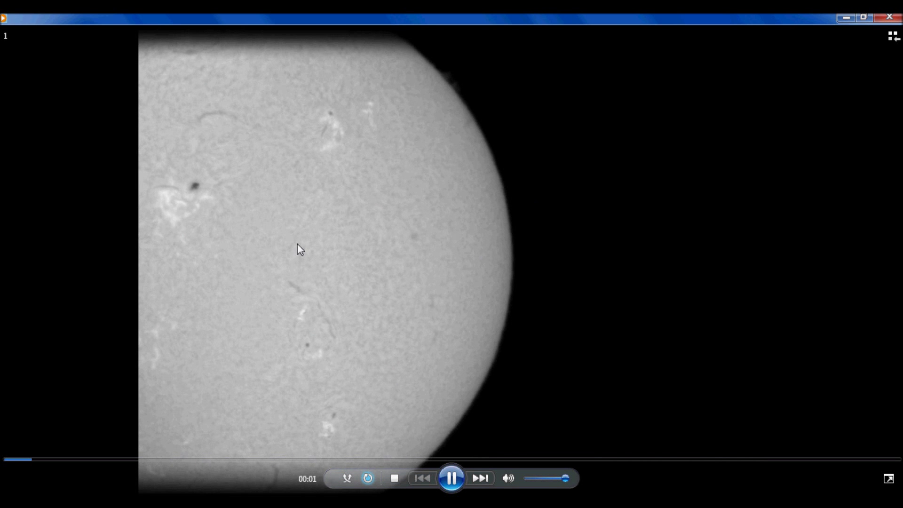
pyautogui.rightClick(532, 225)
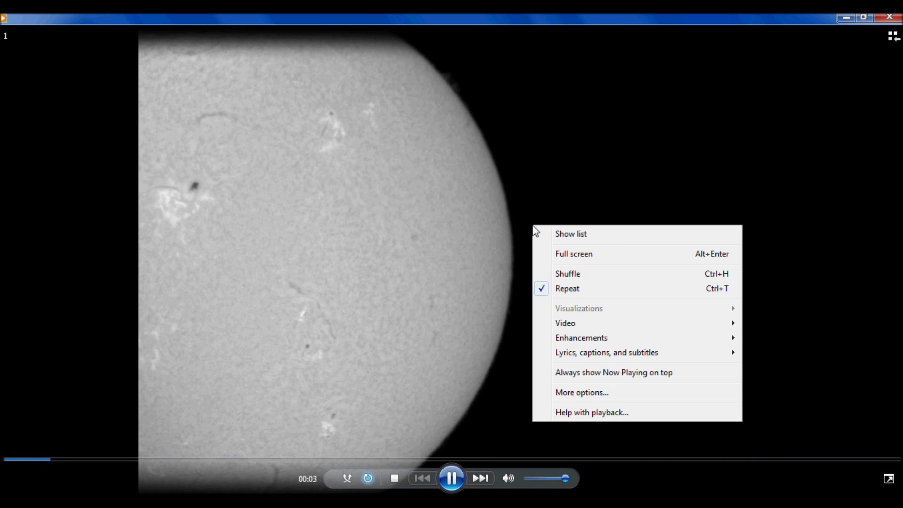
pyautogui.click(591, 256)
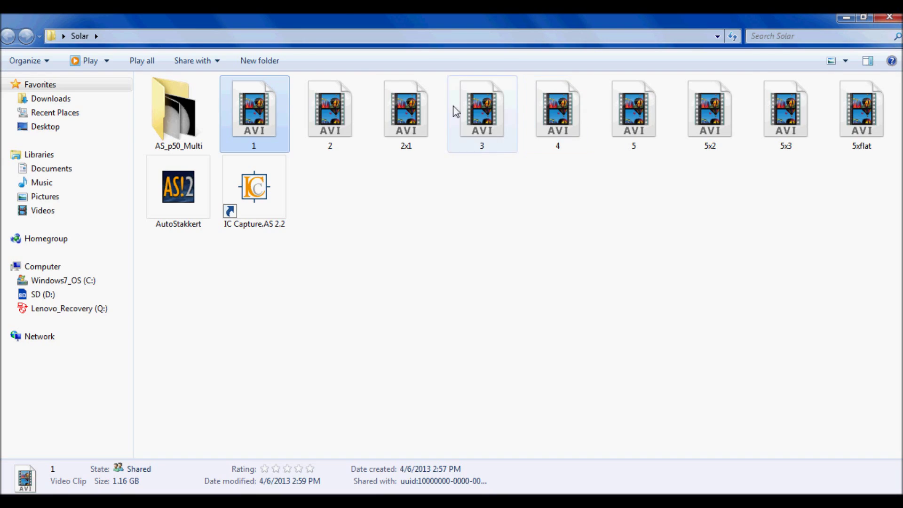
# - Play recording 2 maximized, then open recording 3
pyautogui.doubleClick(333, 126)
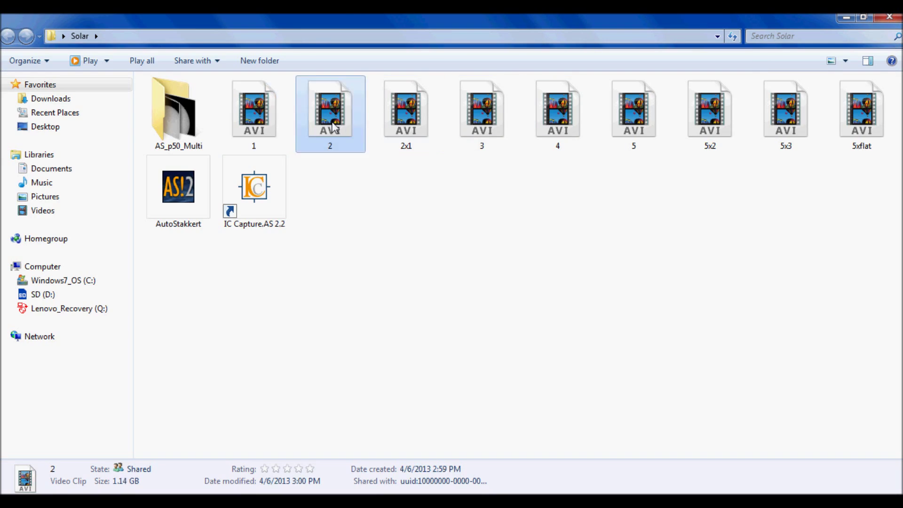
pyautogui.click(728, 66)
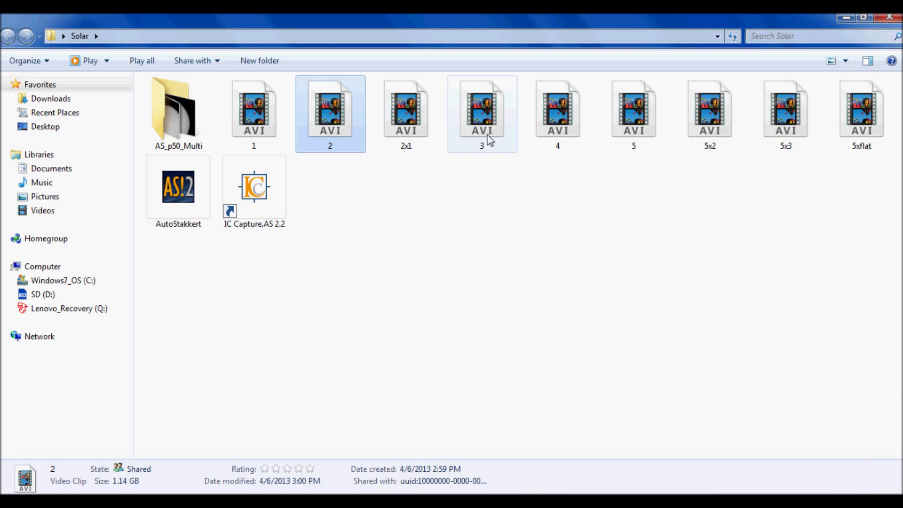
pyautogui.doubleClick(485, 137)
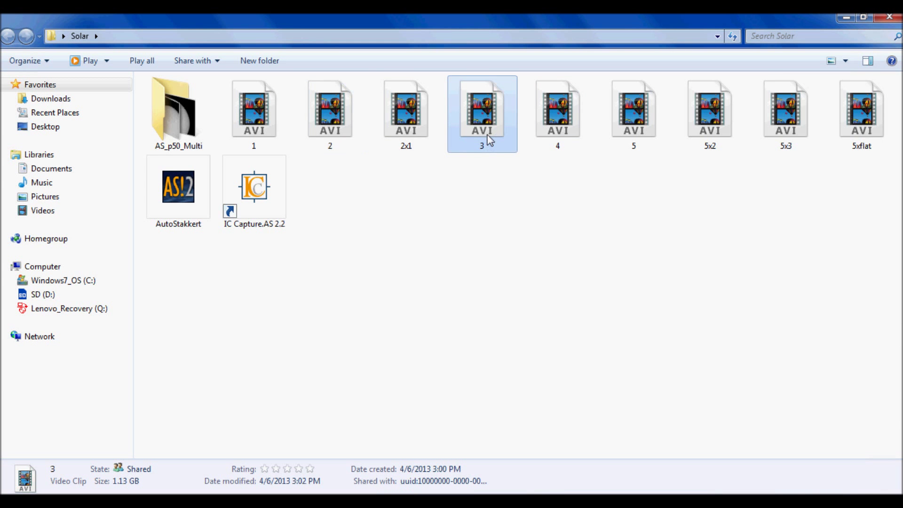
# - Maximize recording 3's player, then select the AutoStakkert program in the Solar folder
pyautogui.click(728, 66)
pyautogui.click(178, 205)
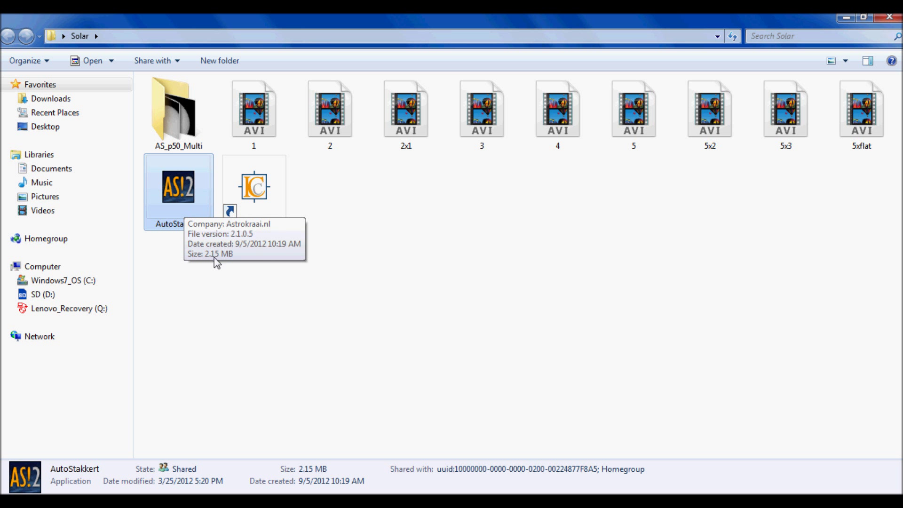
# - Launch AutoStakkert, position its main and Frame View windows, and bring up 1) Open
pyautogui.doubleClick(186, 201)
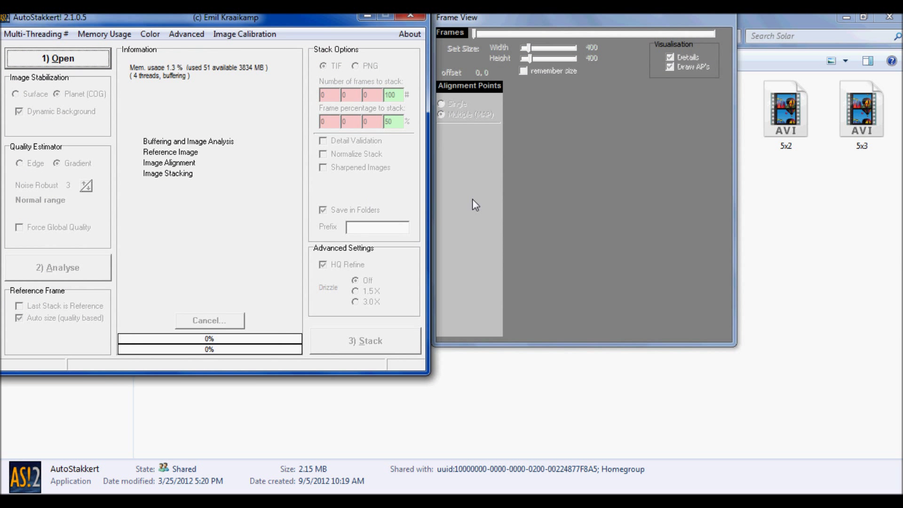
pyautogui.moveTo(522, 18); pyautogui.dragTo(598, 38)
pyautogui.moveTo(329, 16); pyautogui.dragTo(385, 31)
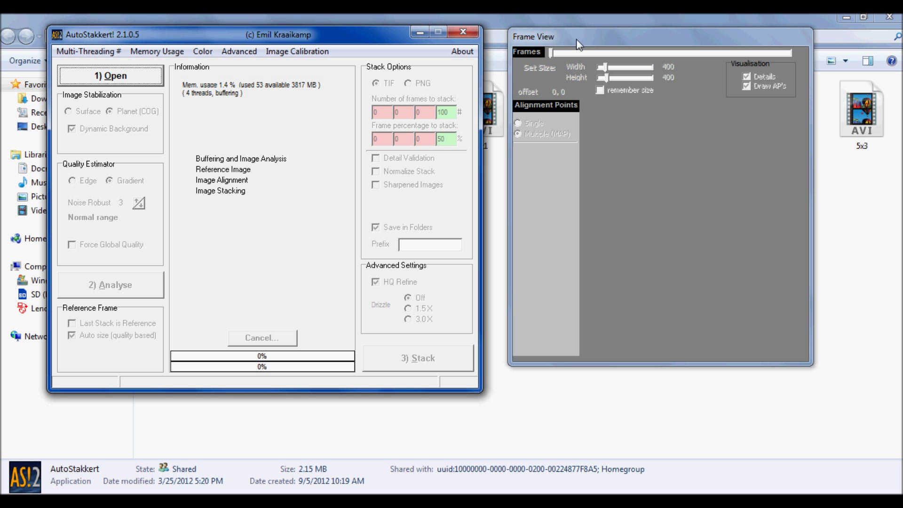
pyautogui.moveTo(320, 38); pyautogui.dragTo(303, 35)
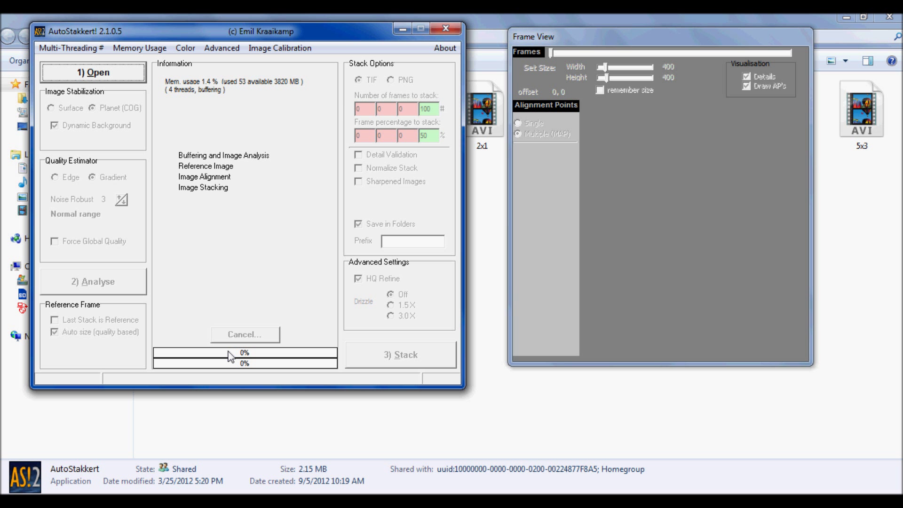
pyautogui.moveTo(619, 41); pyautogui.dragTo(585, 34)
pyautogui.moveTo(300, 33); pyautogui.dragTo(299, 27)
pyautogui.moveTo(605, 28); pyautogui.dragTo(616, 27)
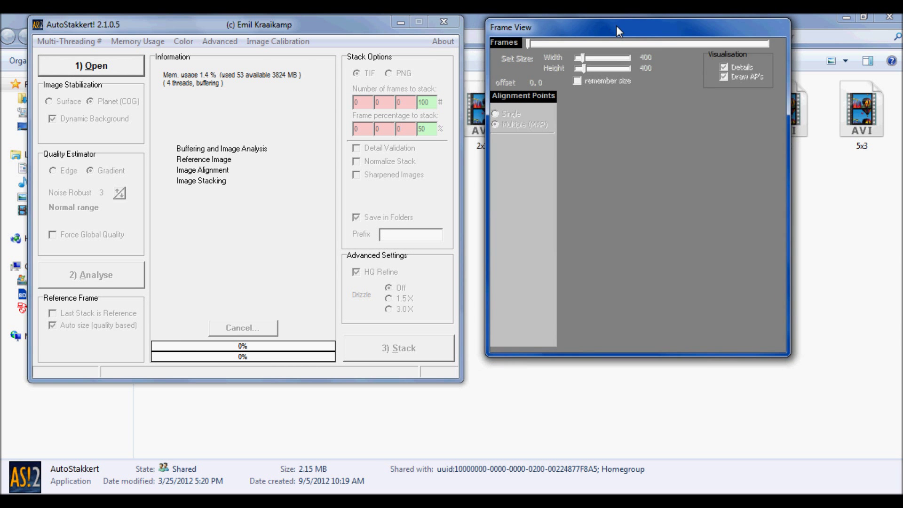
pyautogui.click(131, 73)
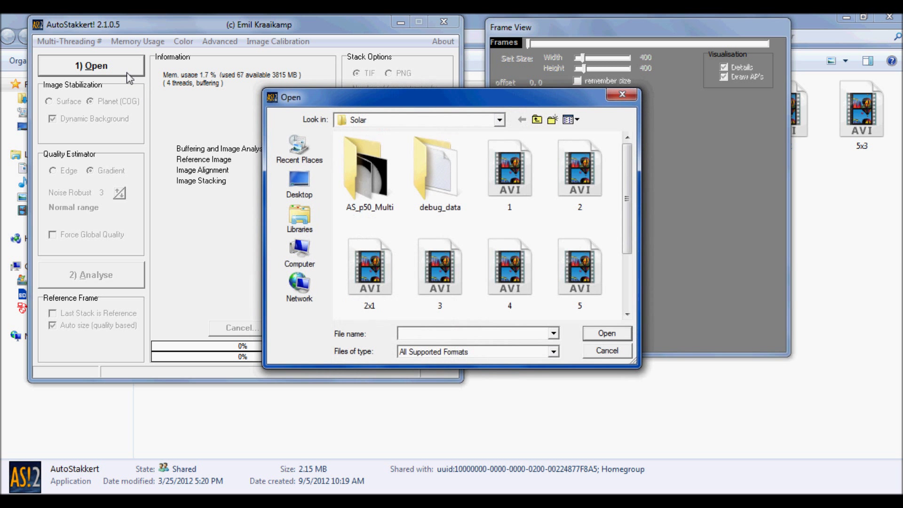
# - Select recordings 1.avi, 2.avi, 3.avi, 4.avi and 5.avi together in the Open dialog
pyautogui.moveTo(625, 162); pyautogui.dragTo(626, 172)
pyautogui.click(510, 165)
pyautogui.keyDown('ctrl'); pyautogui.click(580, 165); pyautogui.keyUp('ctrl')
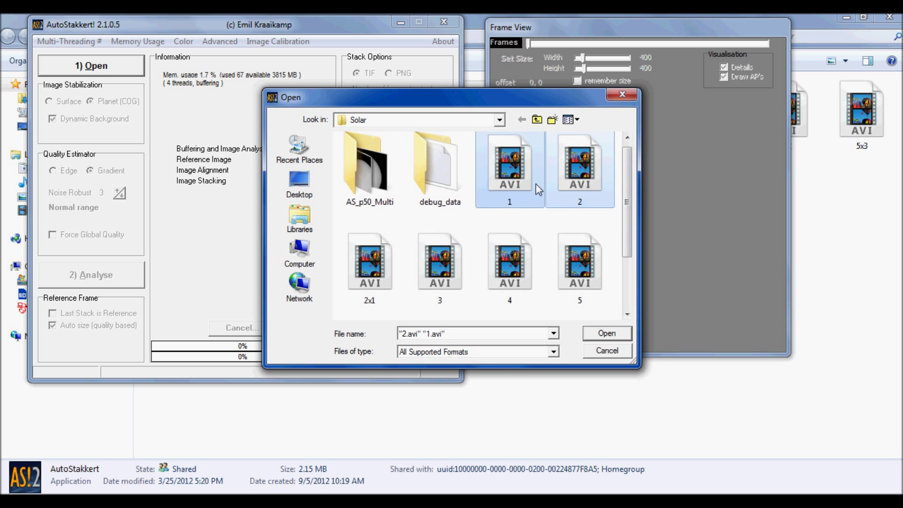
pyautogui.keyDown('ctrl'); pyautogui.click(439, 261); pyautogui.keyUp('ctrl')
pyautogui.keyDown('ctrl'); pyautogui.click(509, 261); pyautogui.keyUp('ctrl')
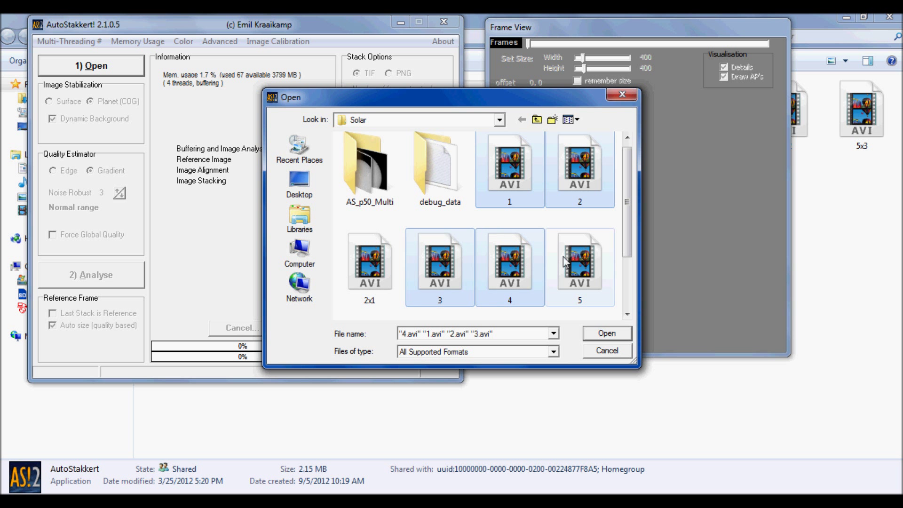
pyautogui.keyDown('ctrl'); pyautogui.click(581, 263); pyautogui.keyUp('ctrl')
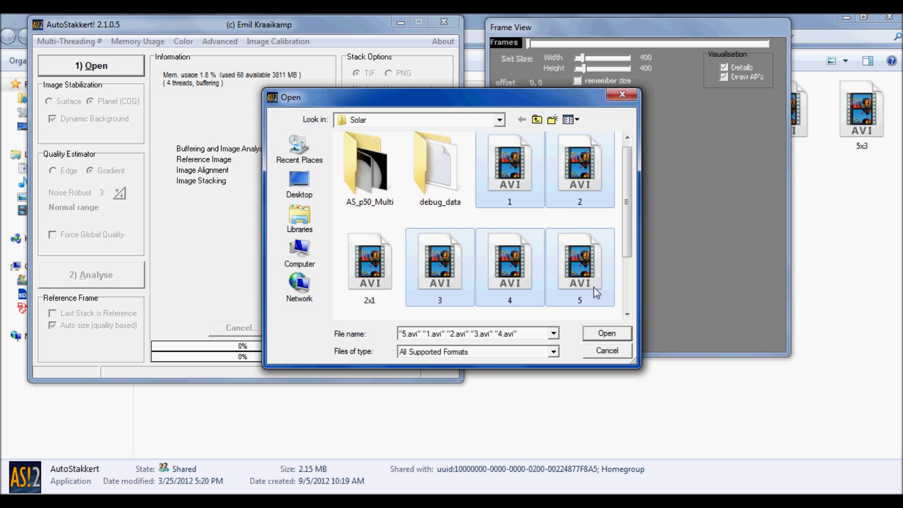
# - Load the five AVIs and move the main and 1.avi preview windows left
pyautogui.click(605, 333)
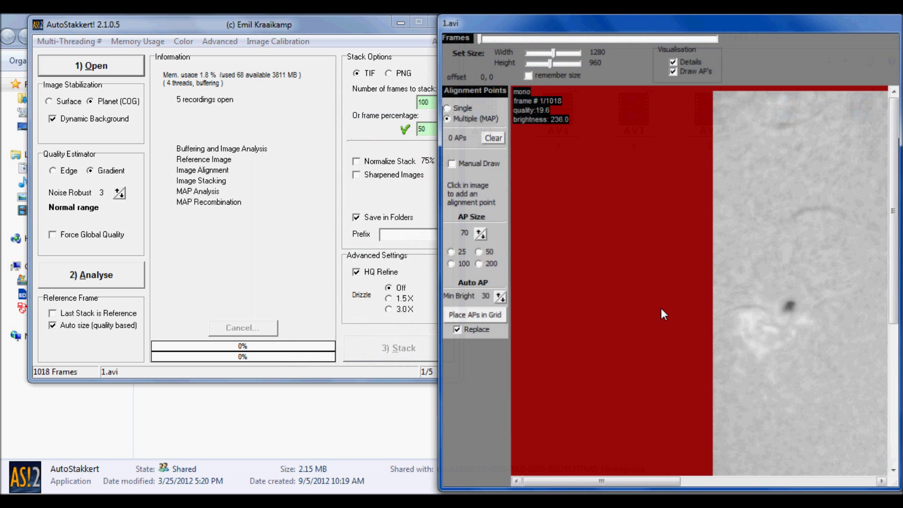
pyautogui.moveTo(304, 27); pyautogui.dragTo(281, 27)
pyautogui.click(865, 343)
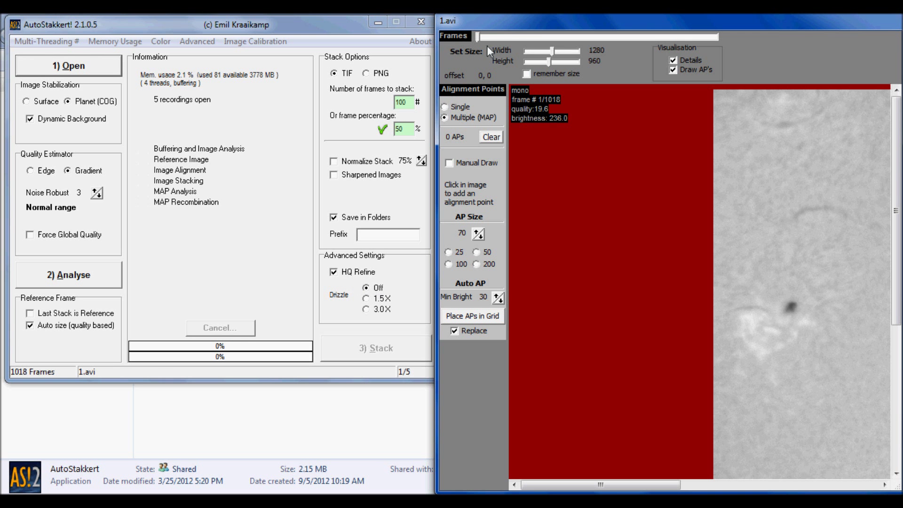
pyautogui.moveTo(544, 29); pyautogui.dragTo(417, 30)
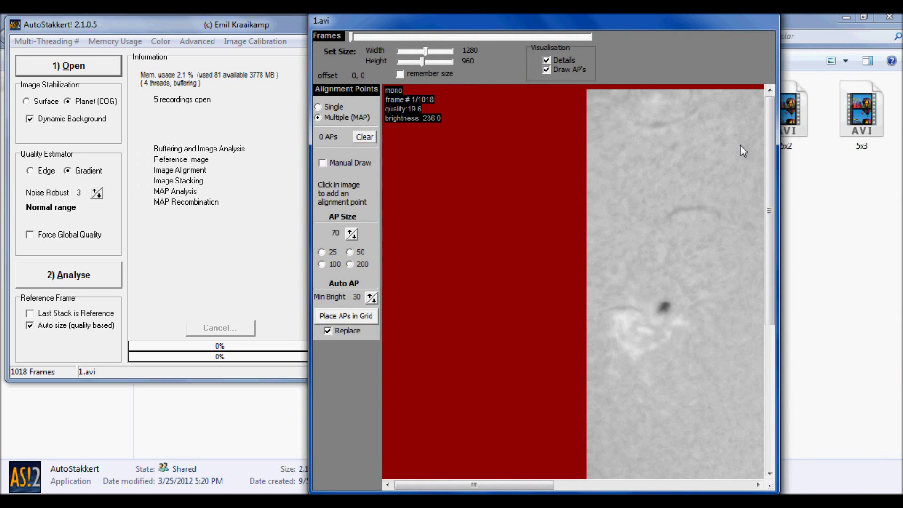
# - Scroll across the 1.avi solar disk frame, then return to the main window
pyautogui.moveTo(769, 198); pyautogui.dragTo(767, 261)
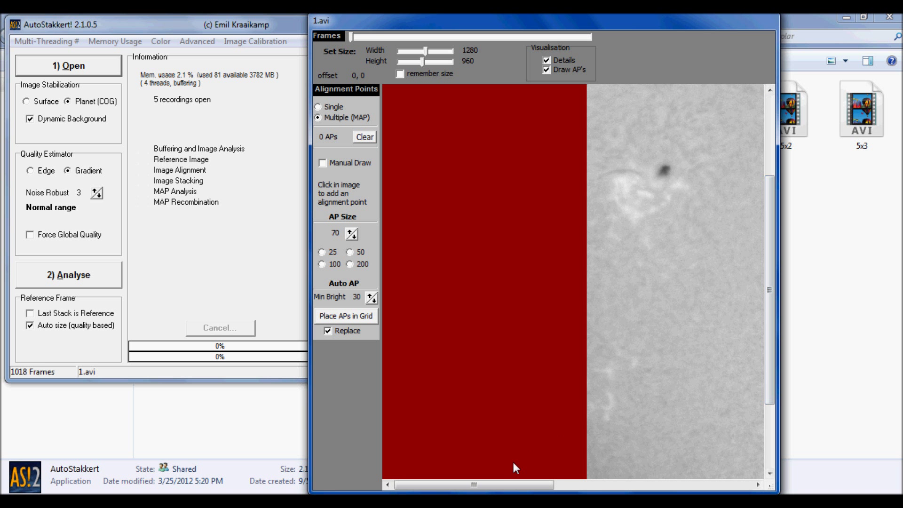
pyautogui.moveTo(520, 484); pyautogui.dragTo(647, 473)
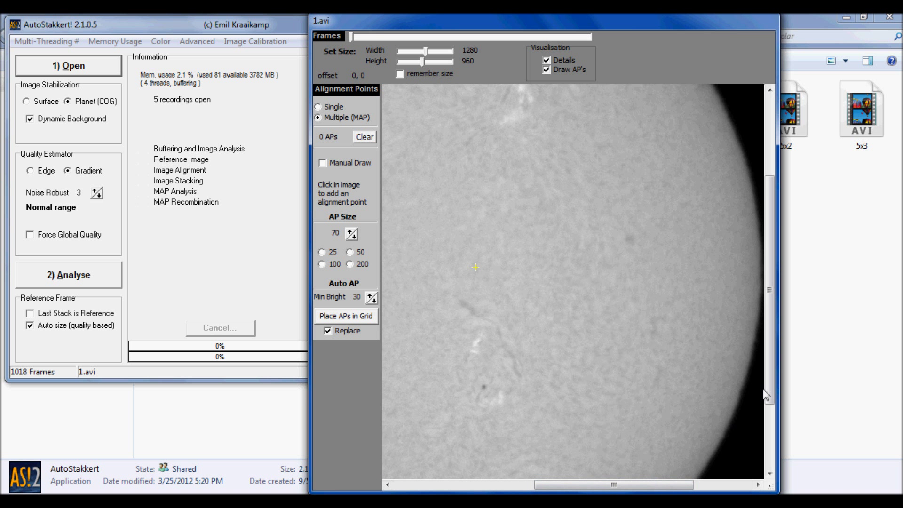
pyautogui.moveTo(768, 376); pyautogui.dragTo(783, 253)
pyautogui.moveTo(655, 484); pyautogui.dragTo(556, 484)
pyautogui.moveTo(781, 288); pyautogui.dragTo(742, 365)
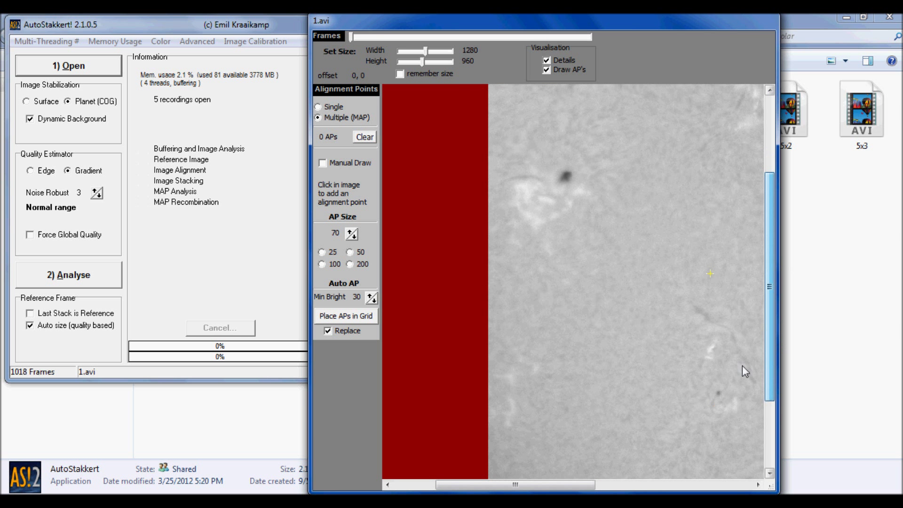
pyautogui.moveTo(580, 19); pyautogui.dragTo(740, 20)
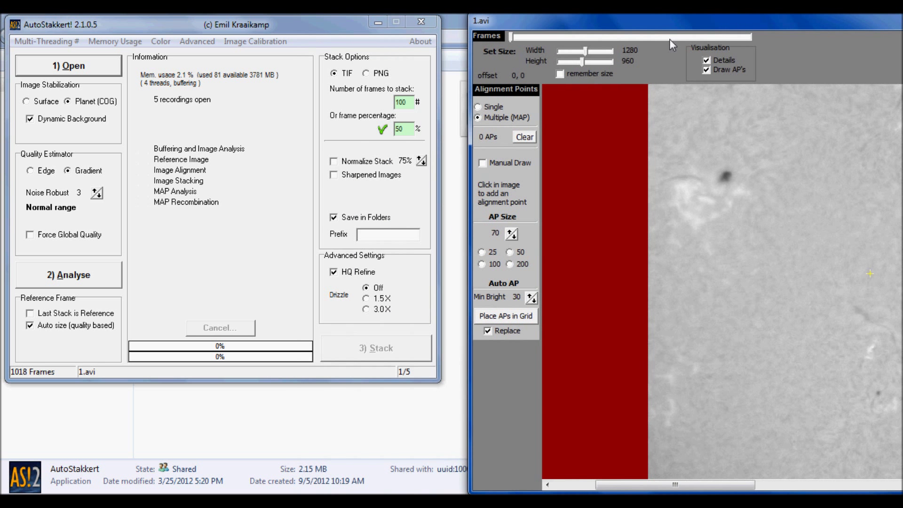
pyautogui.click(340, 26)
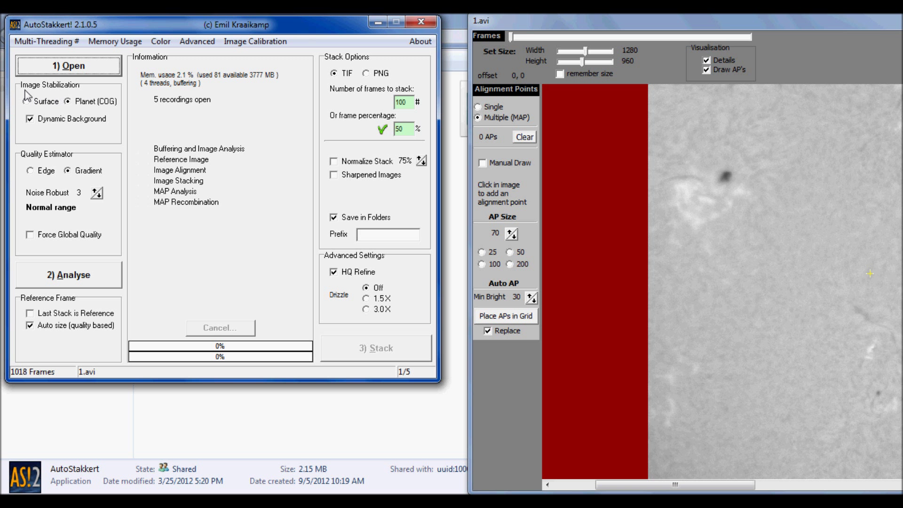
# - Set image stabilization to Surface and Stack Size to Crop
pyautogui.click(27, 107)
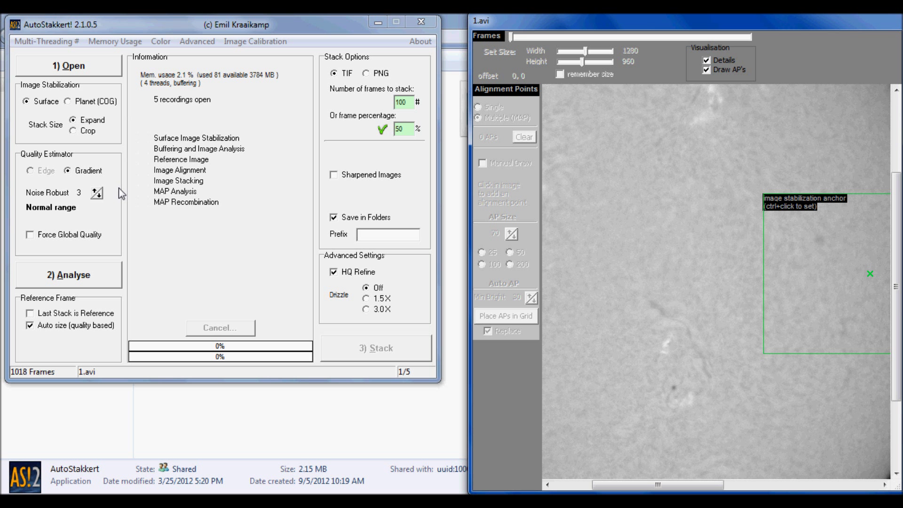
pyautogui.click(73, 132)
pyautogui.click(74, 132)
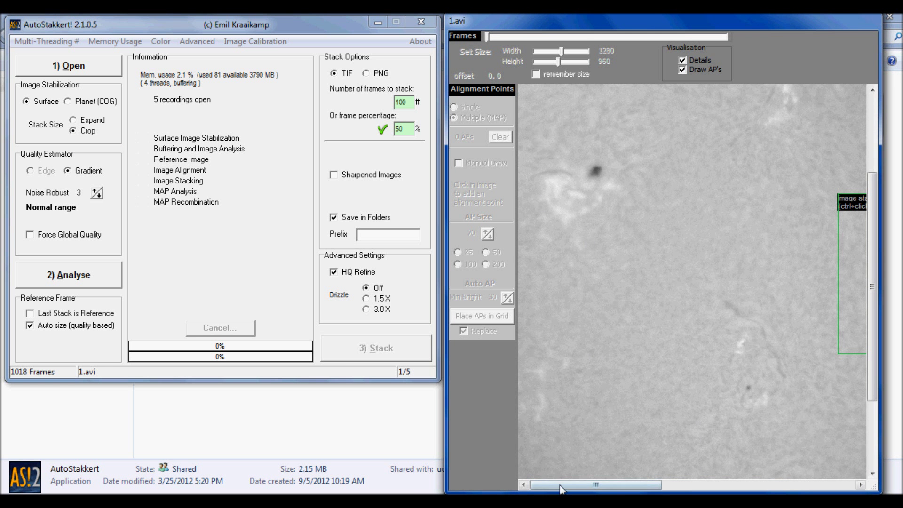
# - Scroll around the 1.avi preview and bring the main window forward
pyautogui.moveTo(562, 487); pyautogui.dragTo(595, 485)
pyautogui.moveTo(873, 191); pyautogui.dragTo(879, 127)
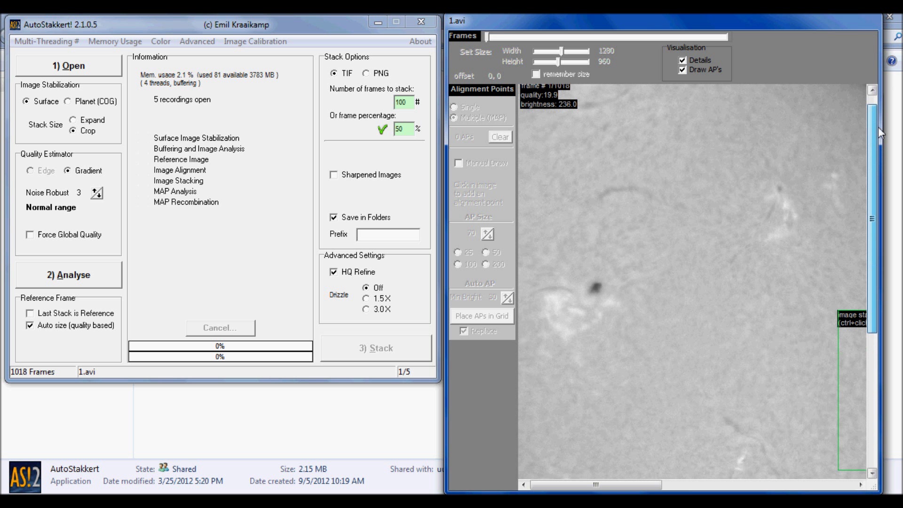
pyautogui.moveTo(873, 244); pyautogui.dragTo(887, 335)
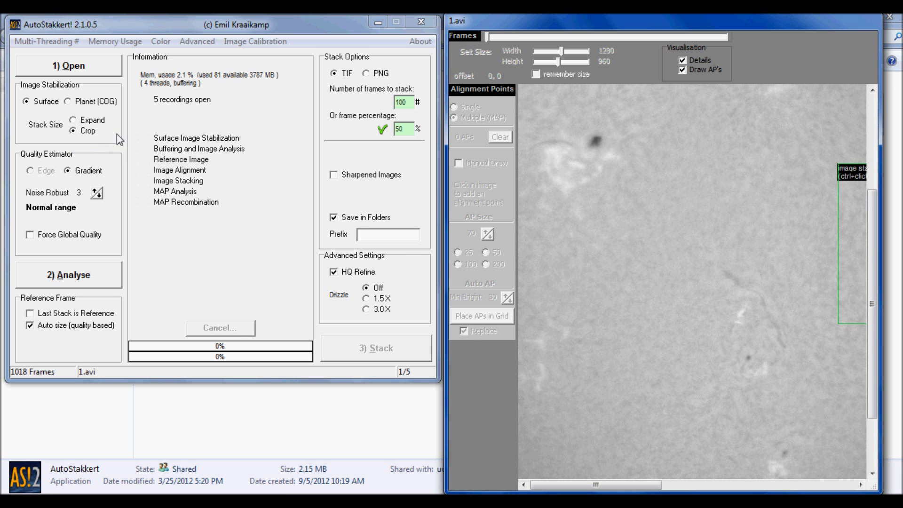
pyautogui.moveTo(275, 27); pyautogui.dragTo(269, 24)
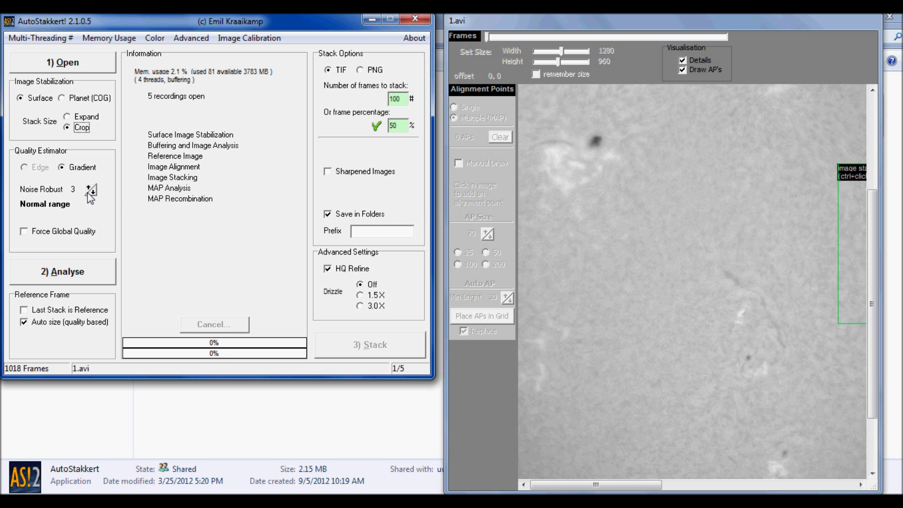
pyautogui.click(90, 194)
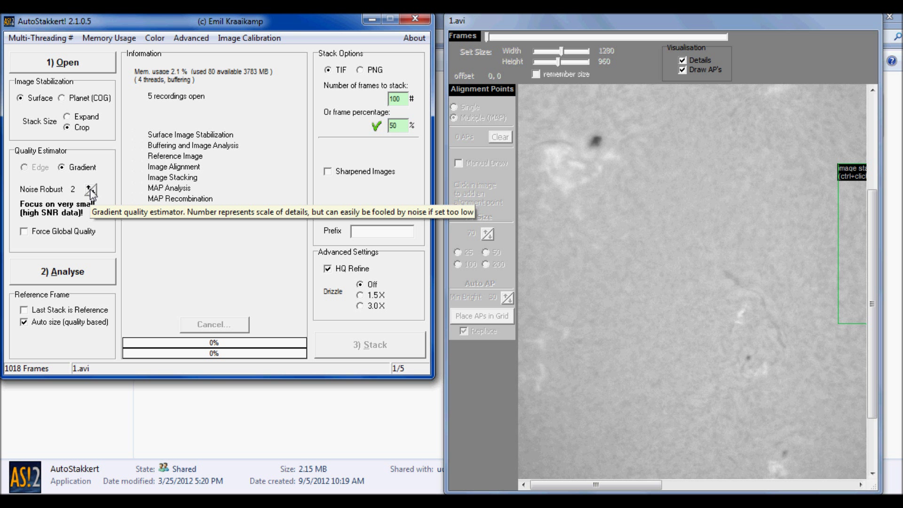
pyautogui.click(89, 189)
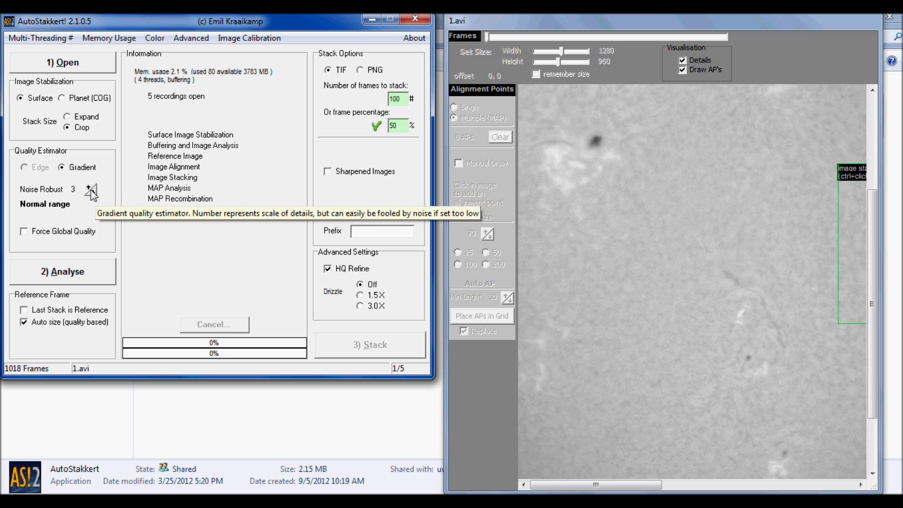
pyautogui.click(90, 188)
pyautogui.doubleClick(90, 188)
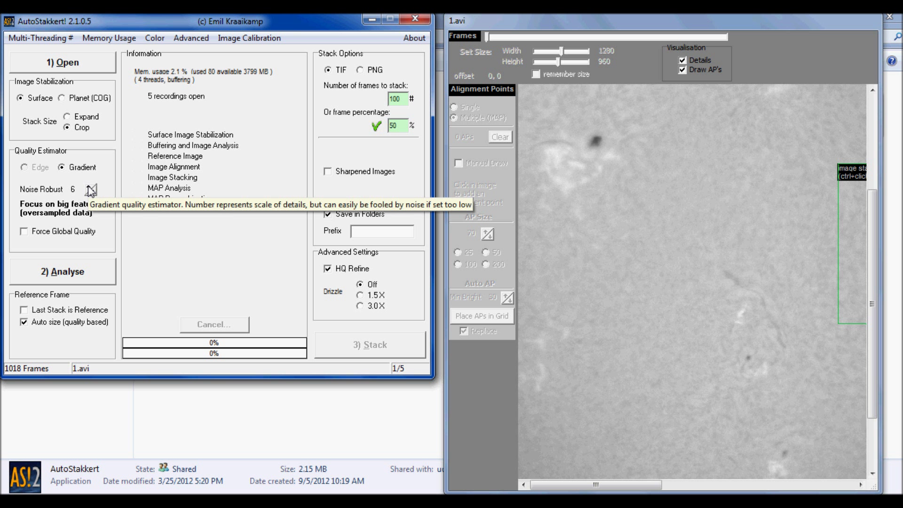
pyautogui.click(90, 192)
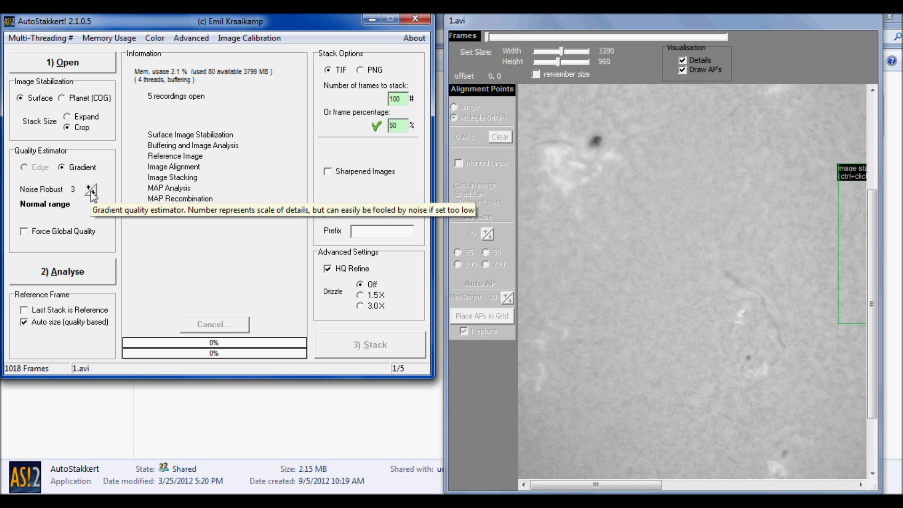
pyautogui.click(91, 192)
pyautogui.click(90, 187)
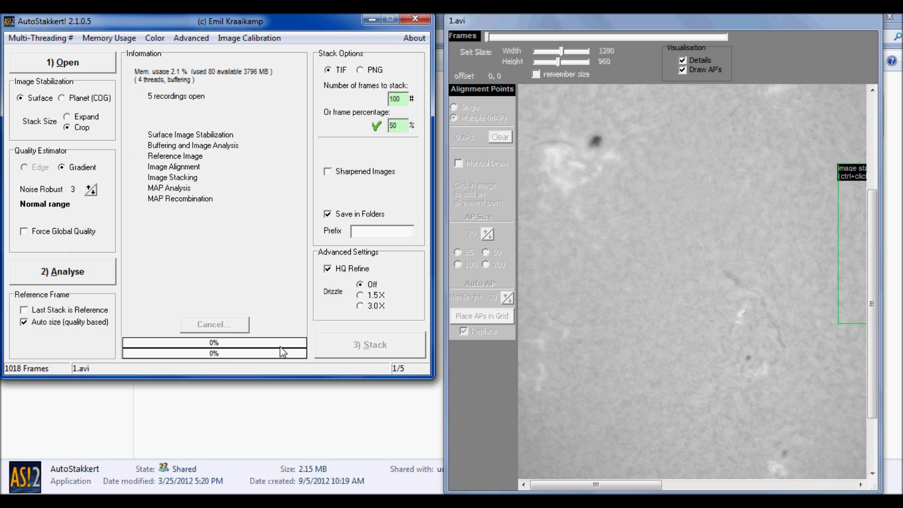
# - Place the stabilization anchor on the bright features right of the frame centre
pyautogui.moveTo(588, 484); pyautogui.dragTo(611, 485)
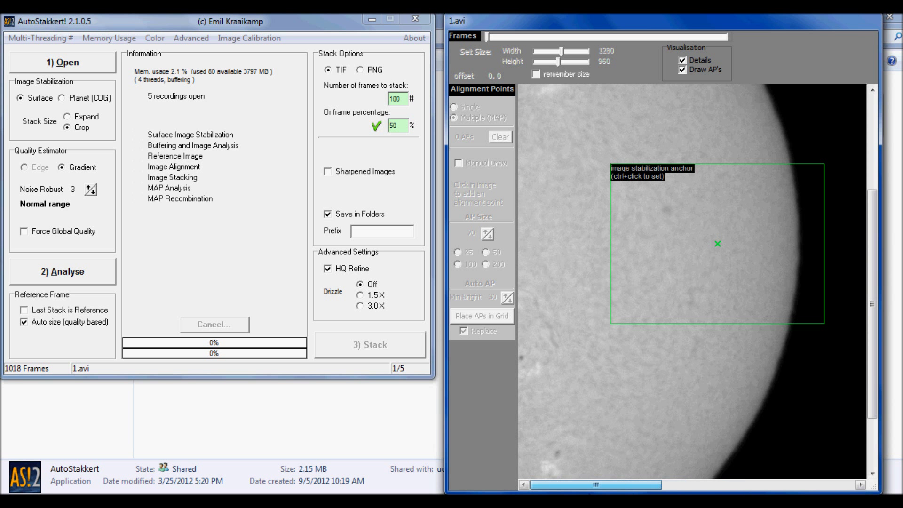
pyautogui.moveTo(874, 298); pyautogui.dragTo(873, 257)
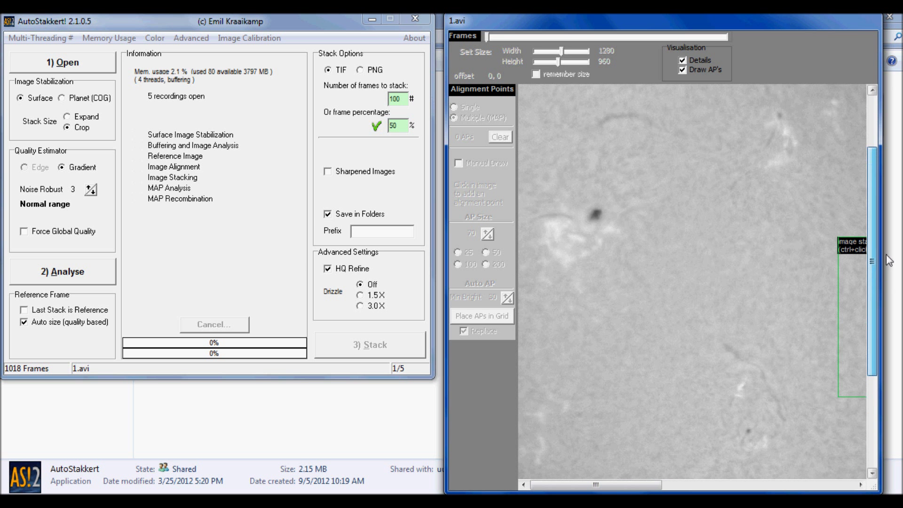
pyautogui.keyDown('ctrl'); pyautogui.click(608, 212); pyautogui.keyUp('ctrl')
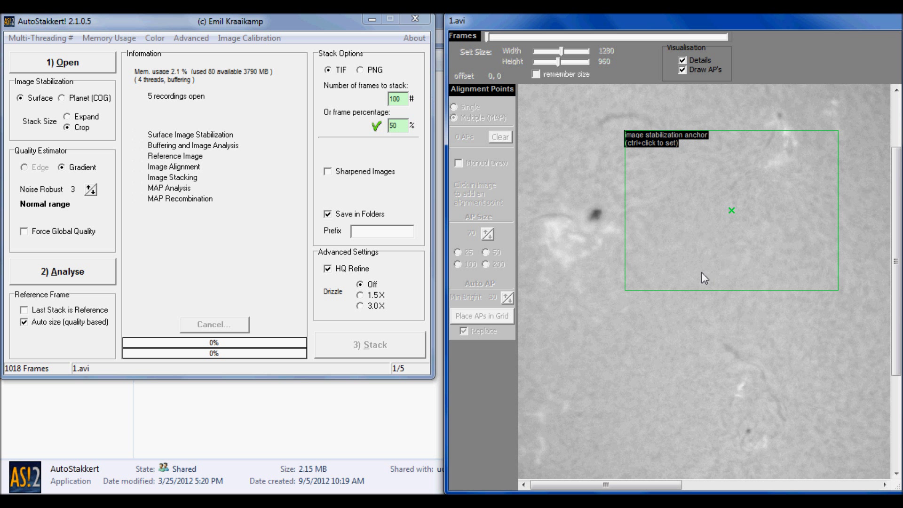
pyautogui.moveTo(896, 229); pyautogui.dragTo(896, 268)
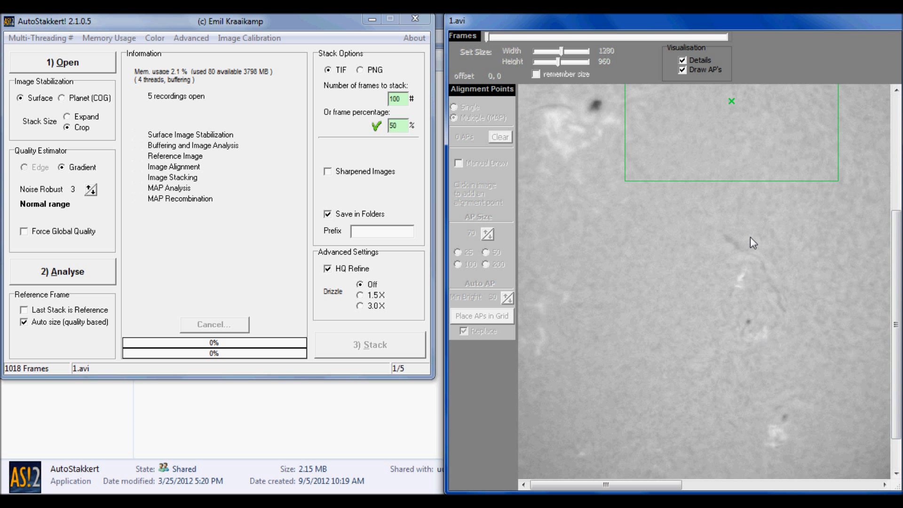
pyautogui.keyDown('ctrl'); pyautogui.click(766, 284); pyautogui.keyUp('ctrl')
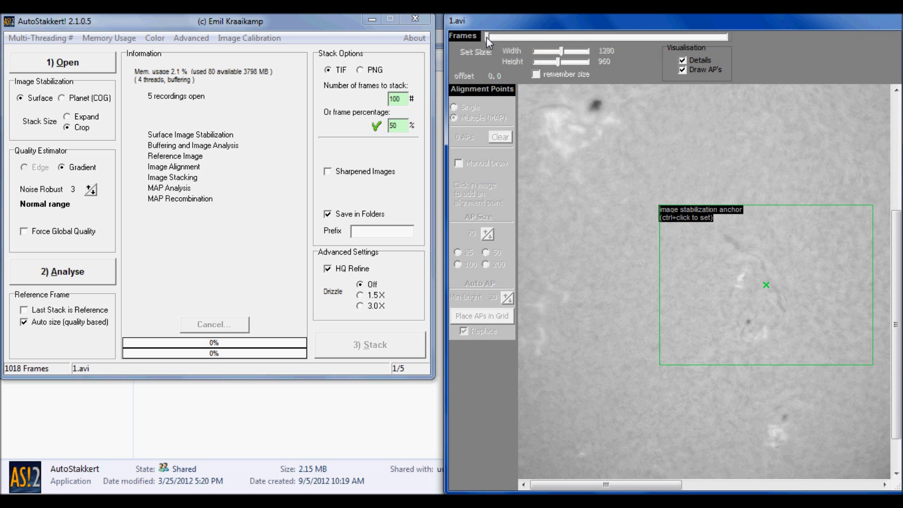
# - Scrub the Frames slider through the recording, then start Analyse on 1.avi
pyautogui.moveTo(486, 36); pyautogui.dragTo(594, 38)
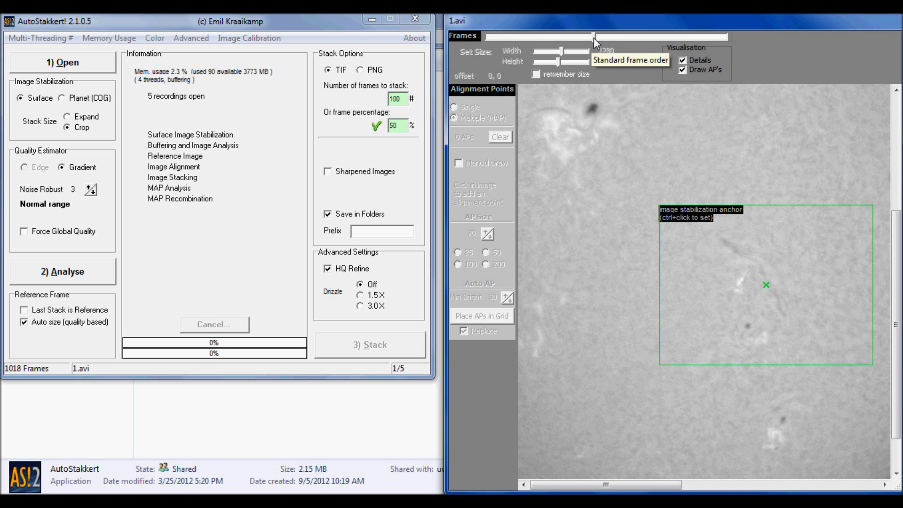
pyautogui.moveTo(593, 38); pyautogui.dragTo(530, 41)
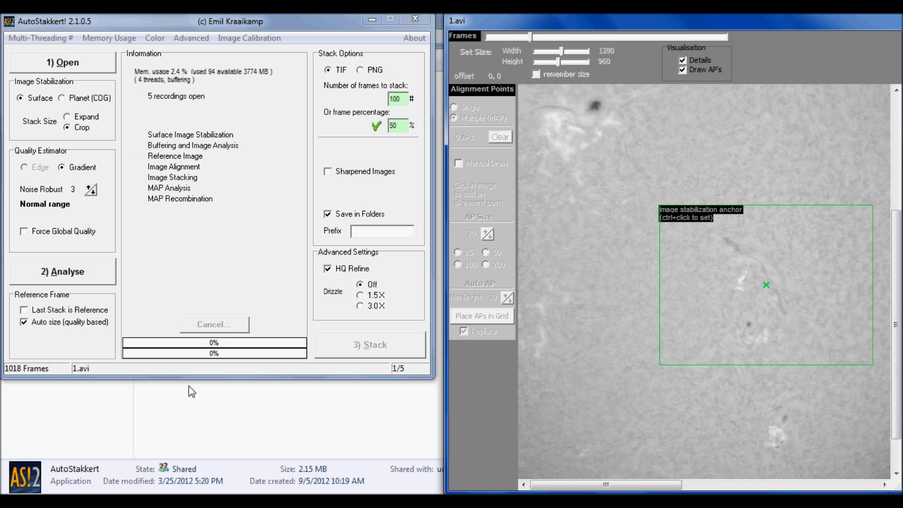
pyautogui.click(64, 273)
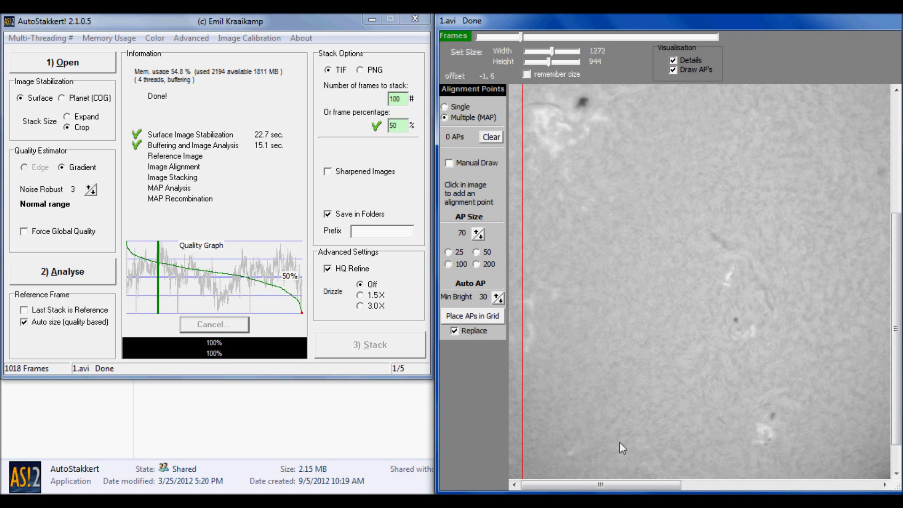
# - Check 1.avi's quality graph after analysis and realign the viewer and main windows
pyautogui.click(824, 499)
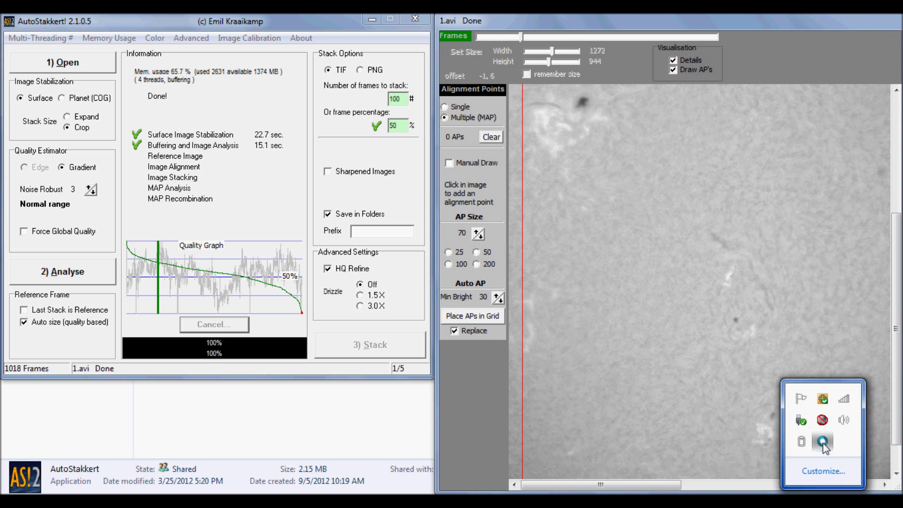
pyautogui.click(823, 442)
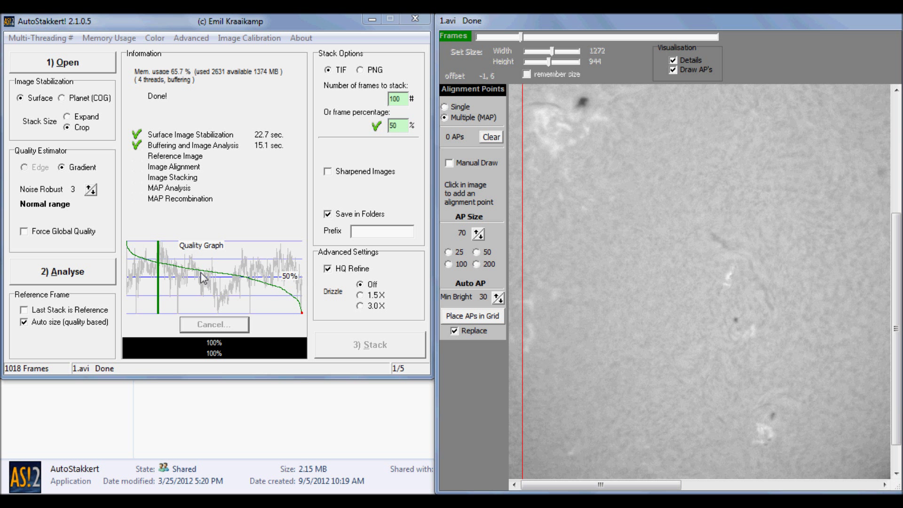
pyautogui.moveTo(152, 275)
pyautogui.moveTo(479, 21); pyautogui.dragTo(487, 21)
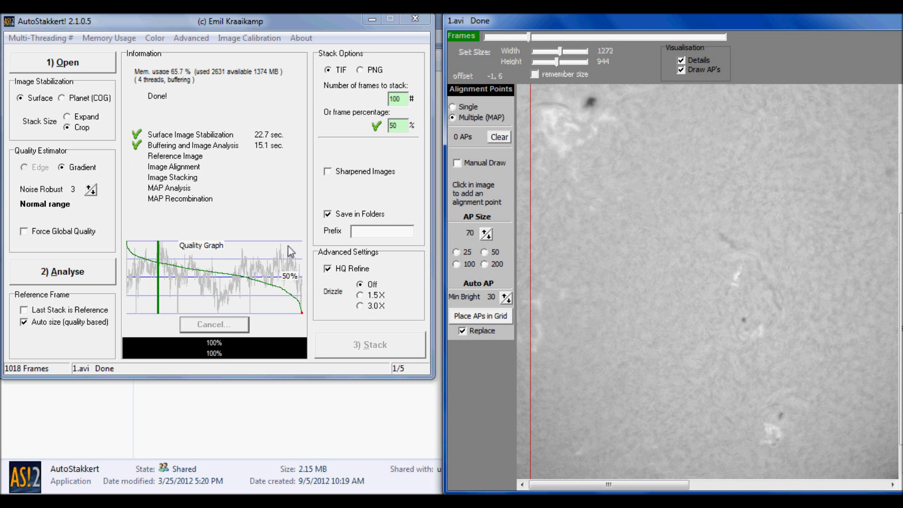
pyautogui.moveTo(548, 21); pyautogui.dragTo(544, 22)
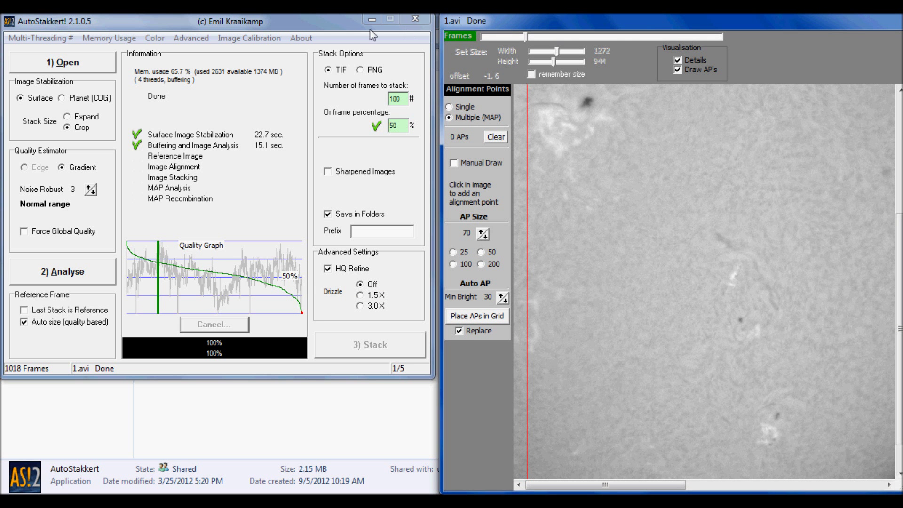
pyautogui.moveTo(331, 29)
pyautogui.mouseDown()
pyautogui.moveTo(323, 29)
pyautogui.moveTo(331, 30)
pyautogui.mouseUp()
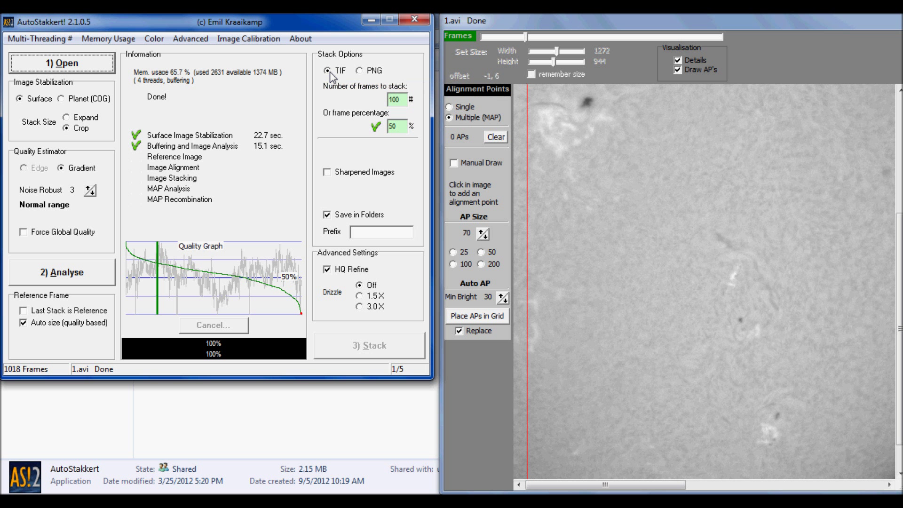
pyautogui.click(411, 99)
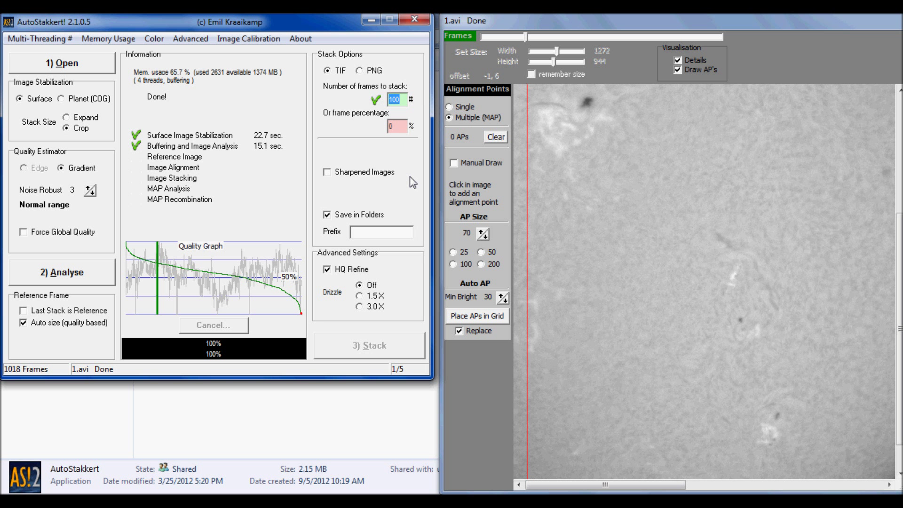
pyautogui.click(407, 131)
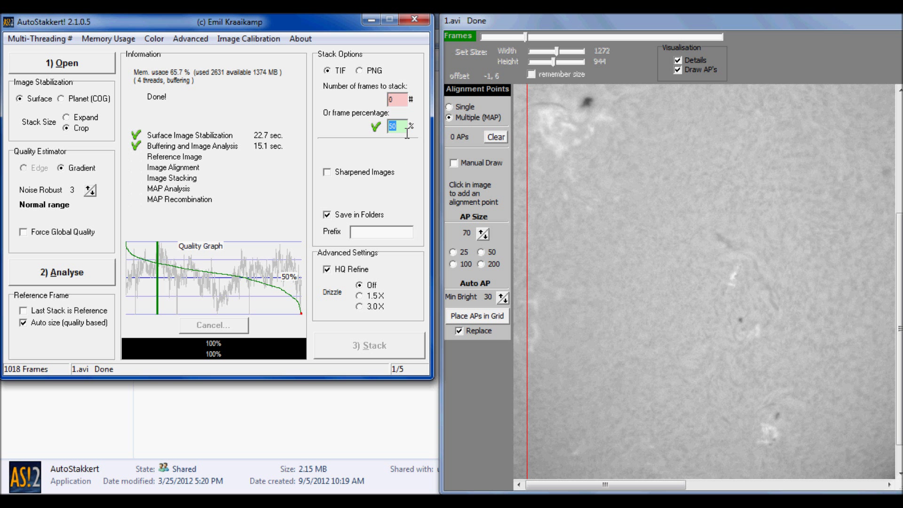
pyautogui.write('30')
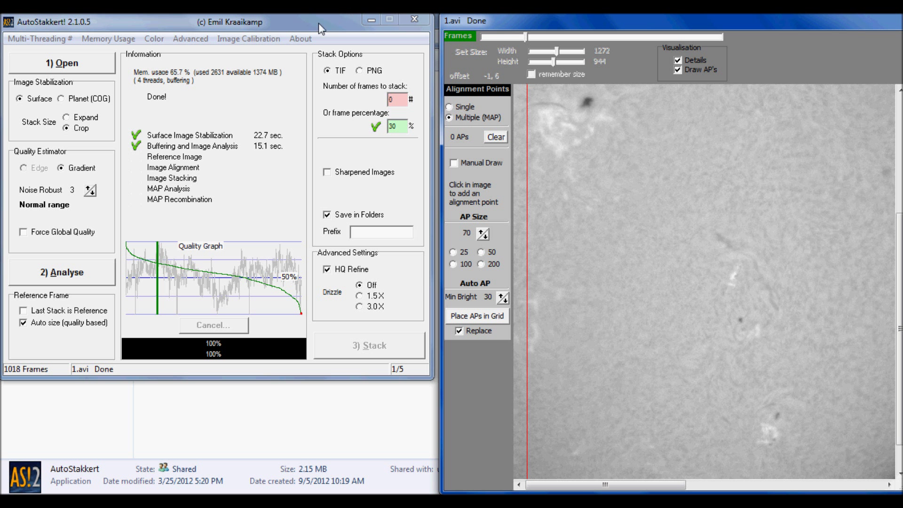
pyautogui.moveTo(320, 23); pyautogui.dragTo(333, 24)
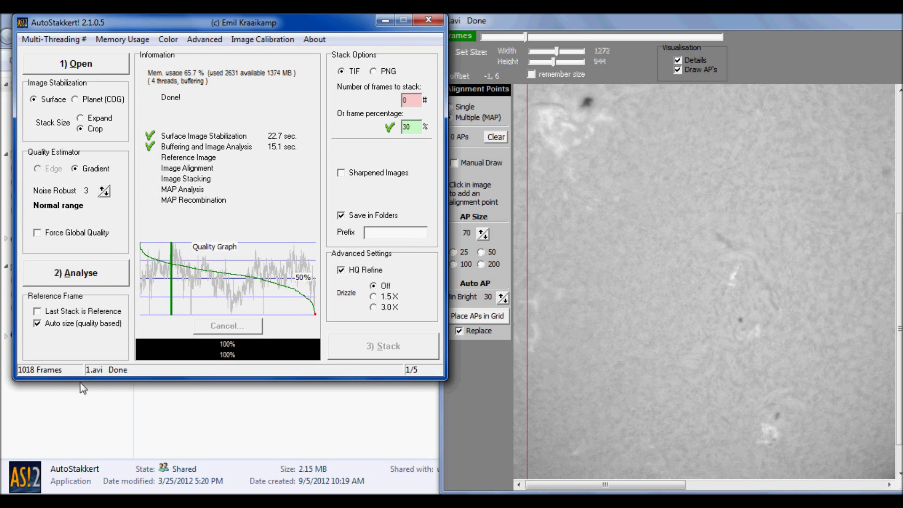
pyautogui.moveTo(356, 27); pyautogui.dragTo(343, 24)
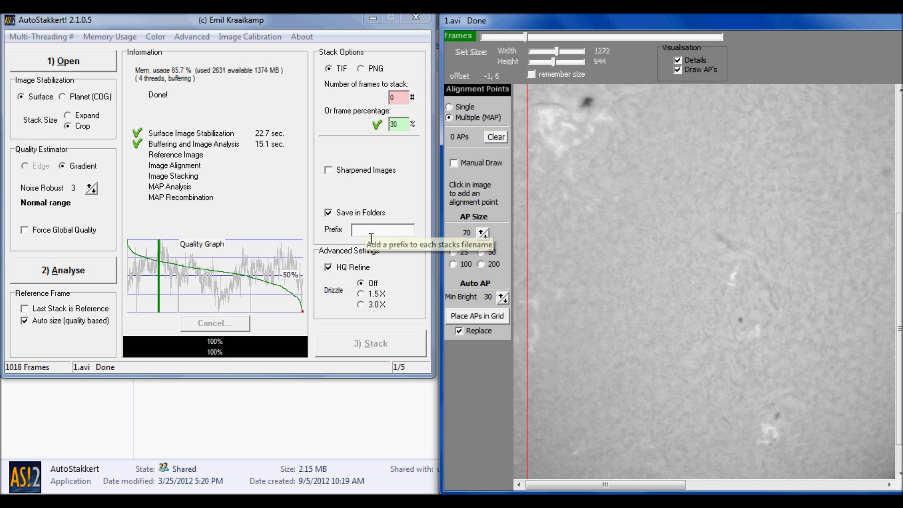
pyautogui.click(349, 230)
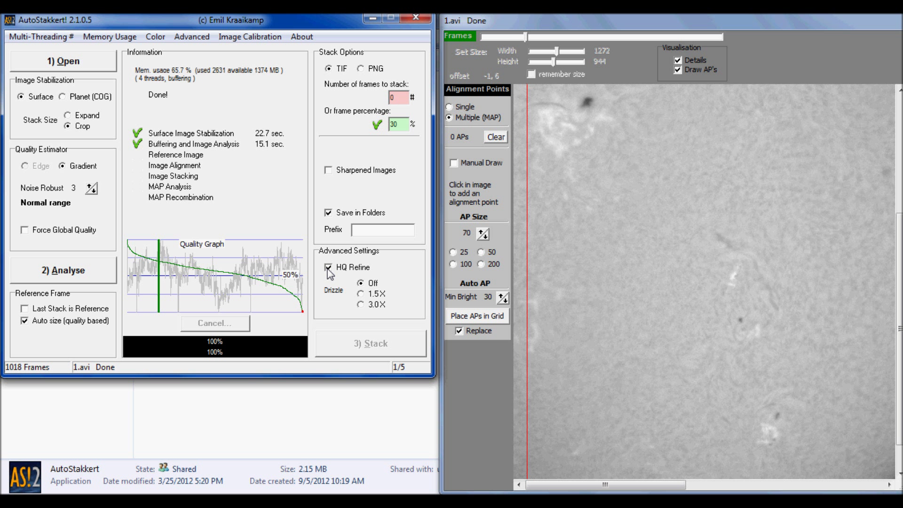
pyautogui.click(577, 165)
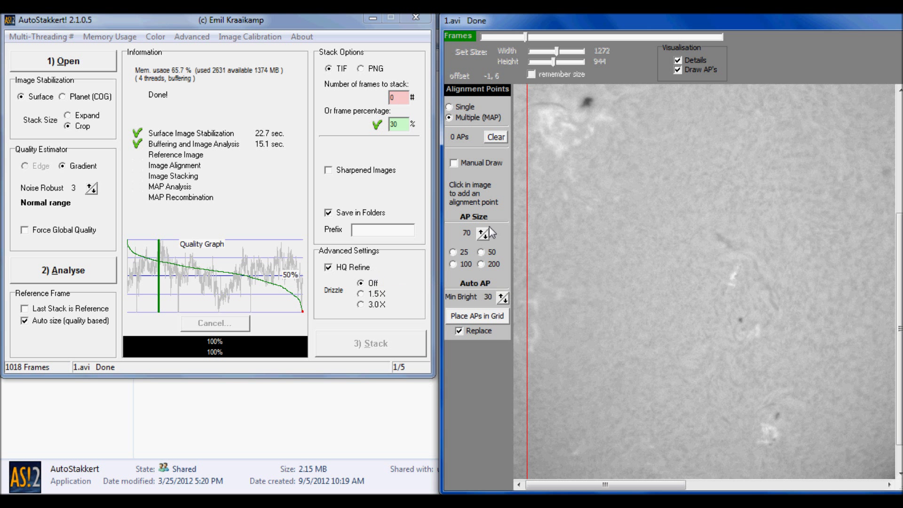
pyautogui.click(328, 269)
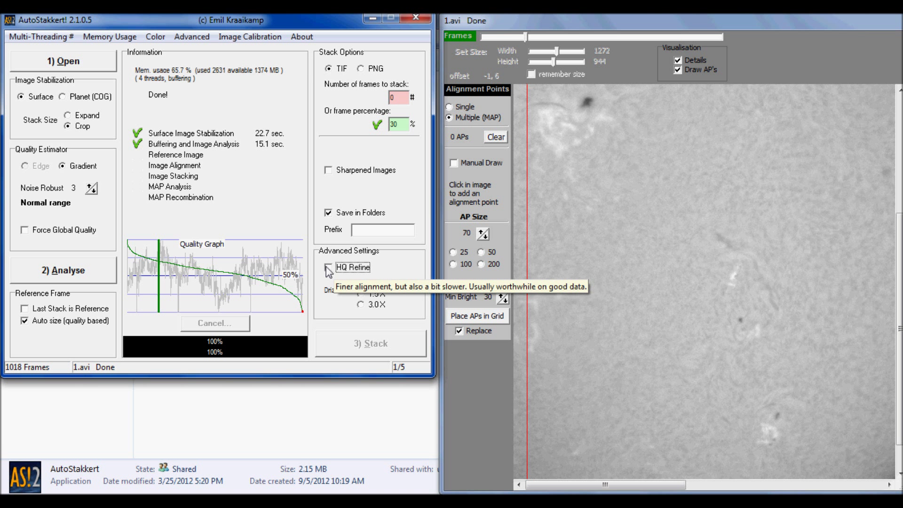
pyautogui.click(327, 268)
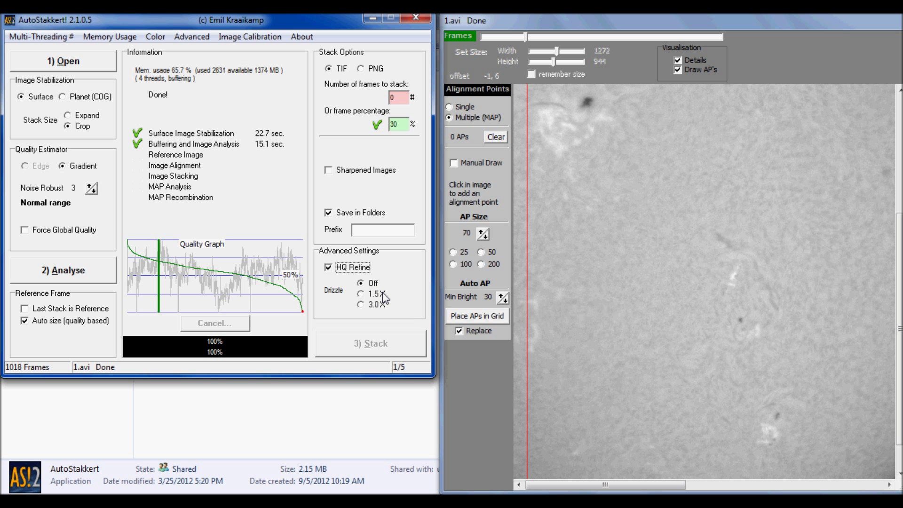
pyautogui.click(437, 172)
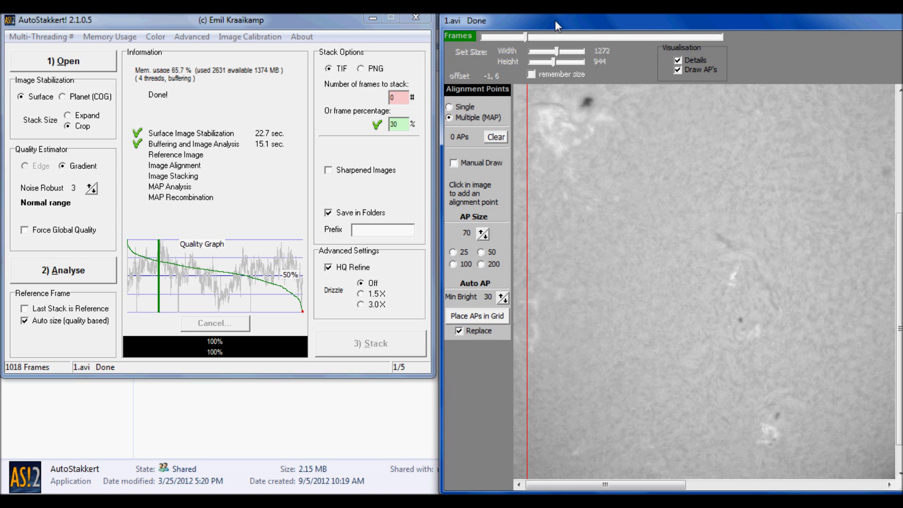
pyautogui.moveTo(555, 21); pyautogui.dragTo(568, 23)
pyautogui.moveTo(323, 27); pyautogui.dragTo(306, 31)
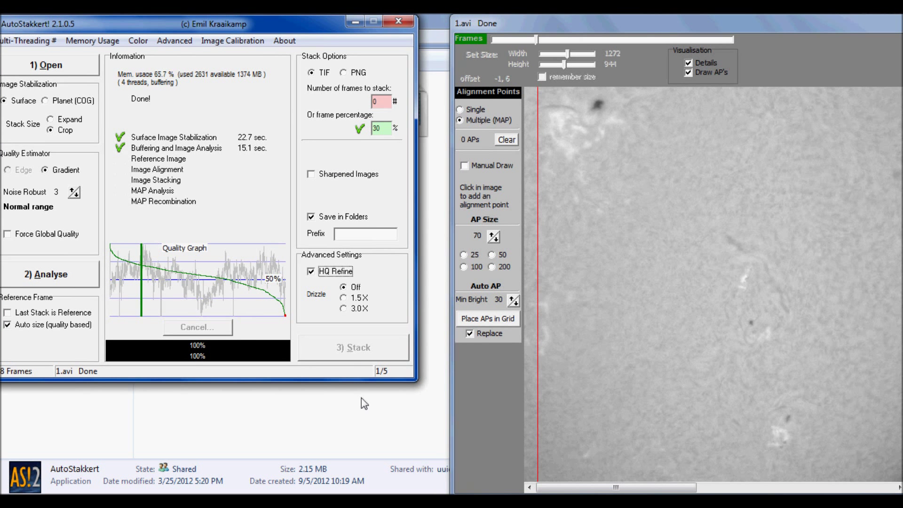
pyautogui.click(579, 208)
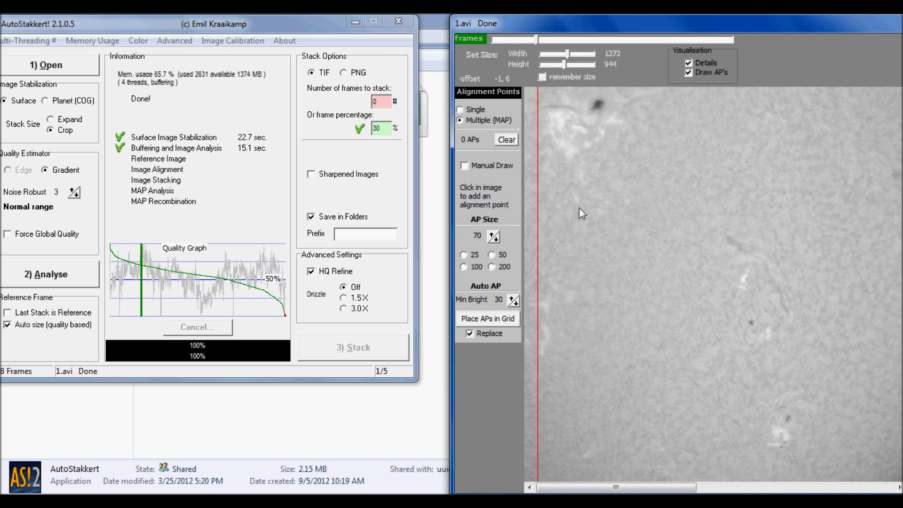
pyautogui.moveTo(648, 29); pyautogui.dragTo(619, 28)
pyautogui.moveTo(274, 29); pyautogui.dragTo(236, 28)
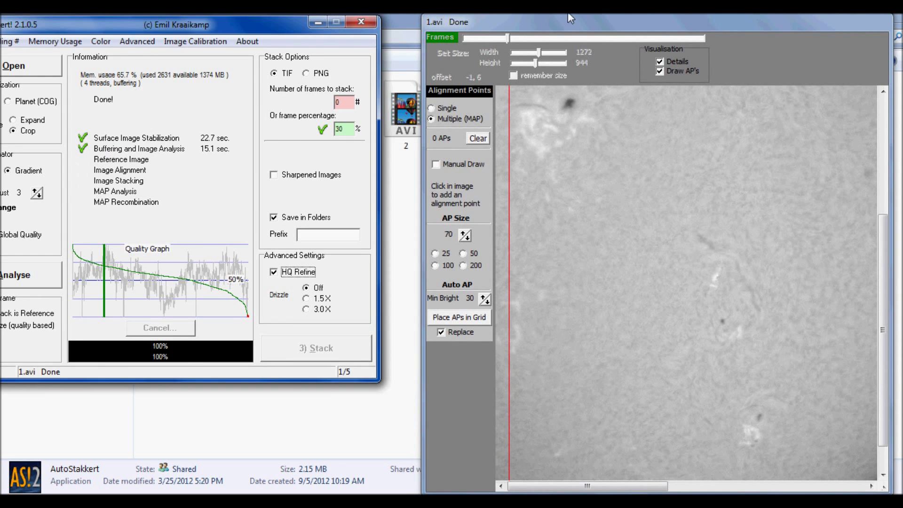
pyautogui.moveTo(574, 21); pyautogui.dragTo(537, 20)
pyautogui.moveTo(846, 253); pyautogui.dragTo(848, 145)
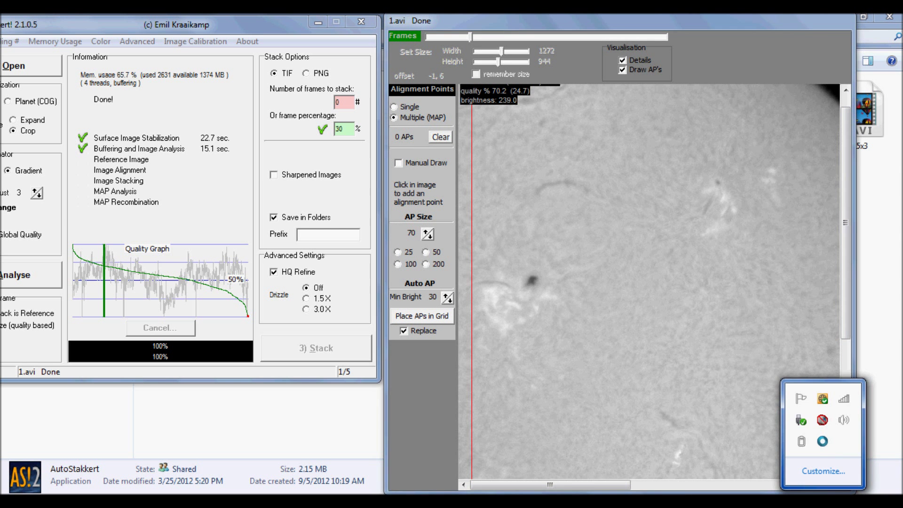
pyautogui.click(824, 439)
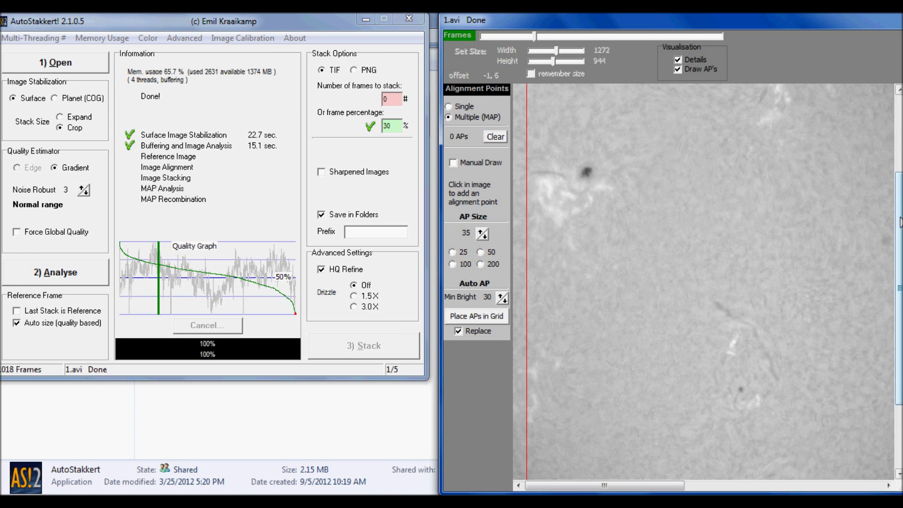
pyautogui.moveTo(899, 221); pyautogui.dragTo(899, 145)
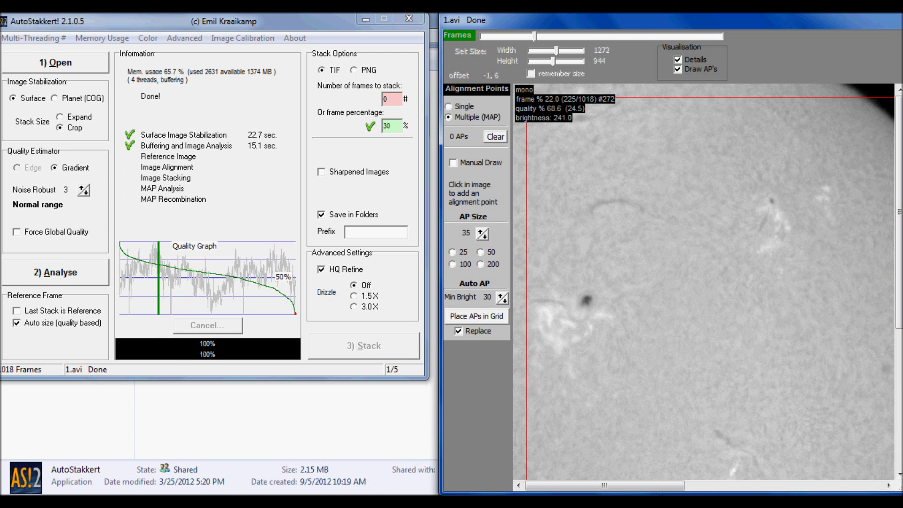
pyautogui.moveTo(604, 486); pyautogui.dragTo(609, 485)
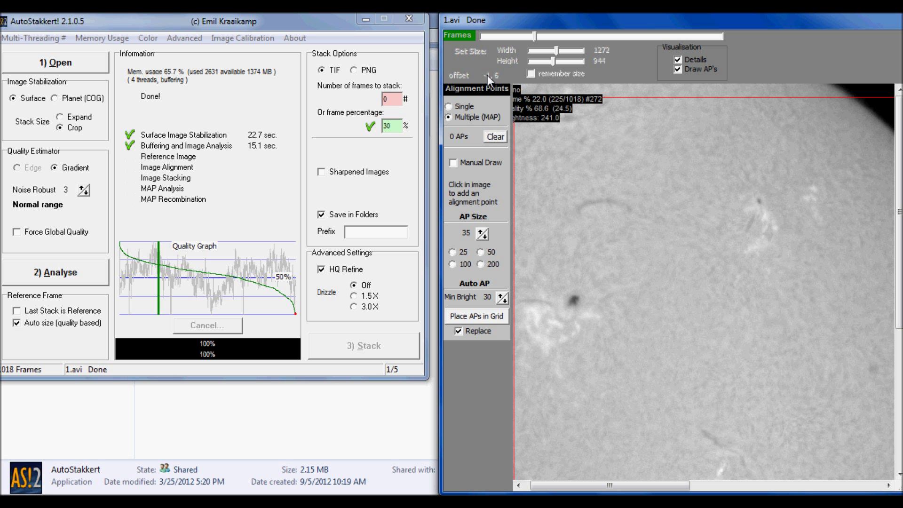
pyautogui.click(481, 232)
pyautogui.click(481, 231)
pyautogui.click(481, 232)
pyautogui.moveTo(513, 19); pyautogui.dragTo(404, 19)
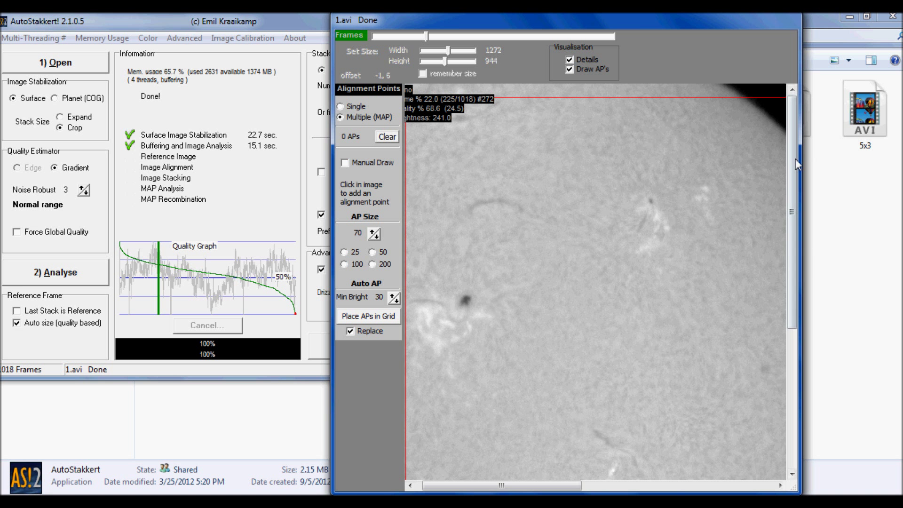
pyautogui.moveTo(795, 159); pyautogui.dragTo(786, 275)
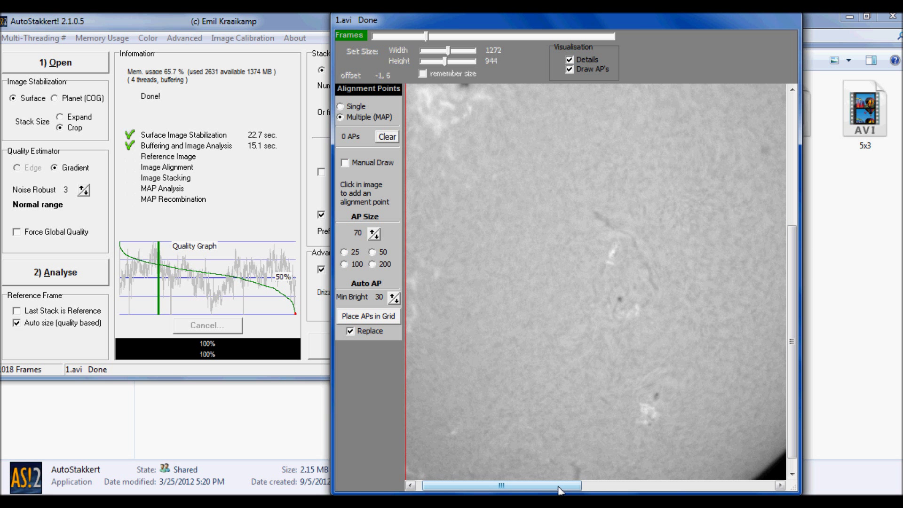
pyautogui.moveTo(564, 489); pyautogui.dragTo(623, 489)
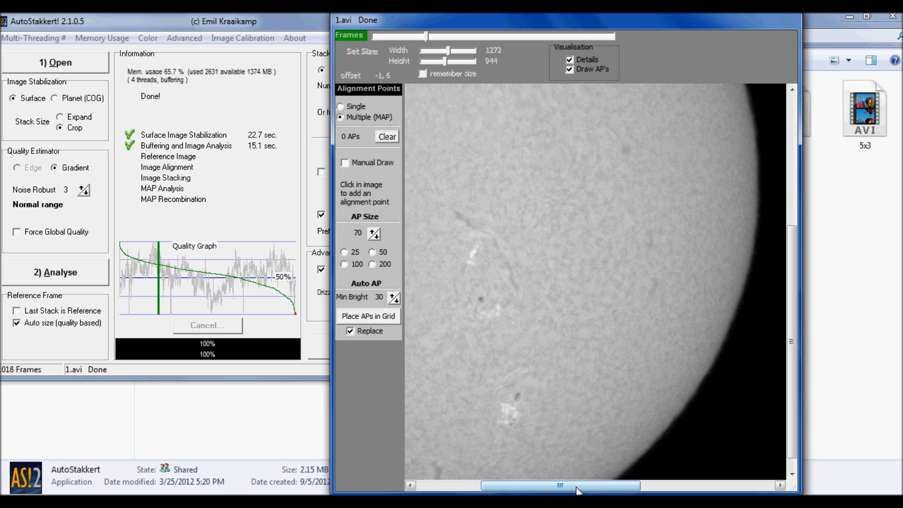
pyautogui.moveTo(579, 491); pyautogui.dragTo(525, 491)
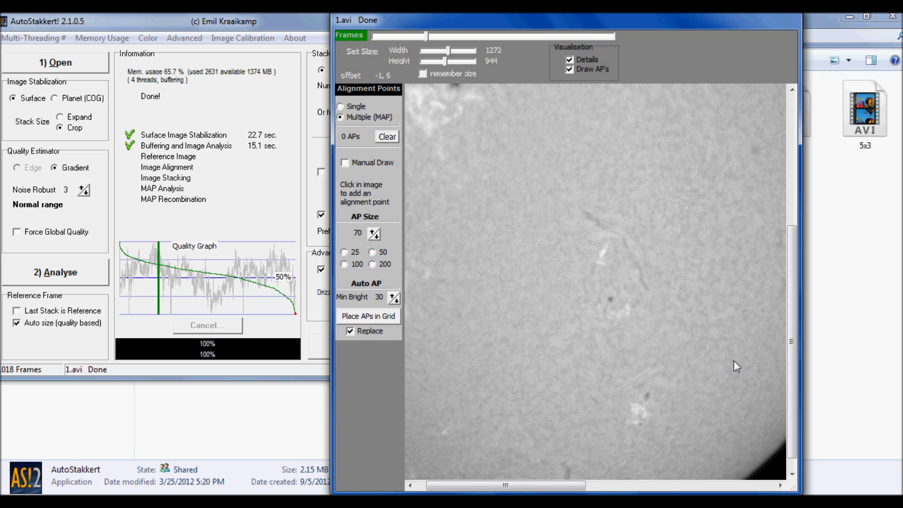
pyautogui.moveTo(789, 307); pyautogui.dragTo(788, 214)
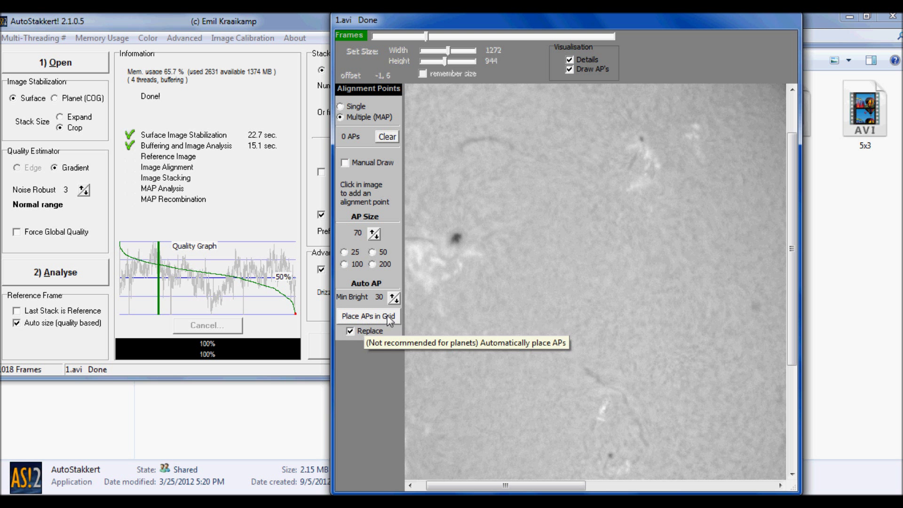
# - Place a grid of 260 size-70 alignment points, then scroll the image to check coverage
pyautogui.click(368, 318)
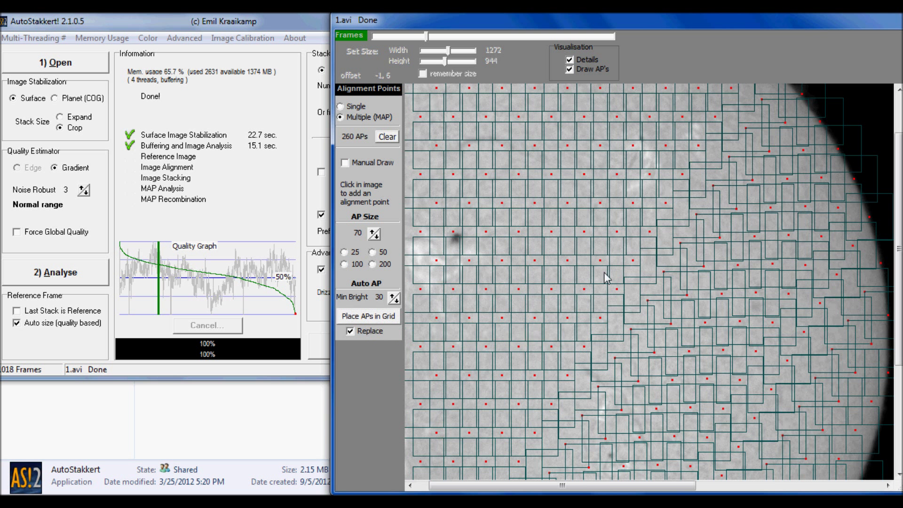
pyautogui.moveTo(898, 249); pyautogui.dragTo(898, 310)
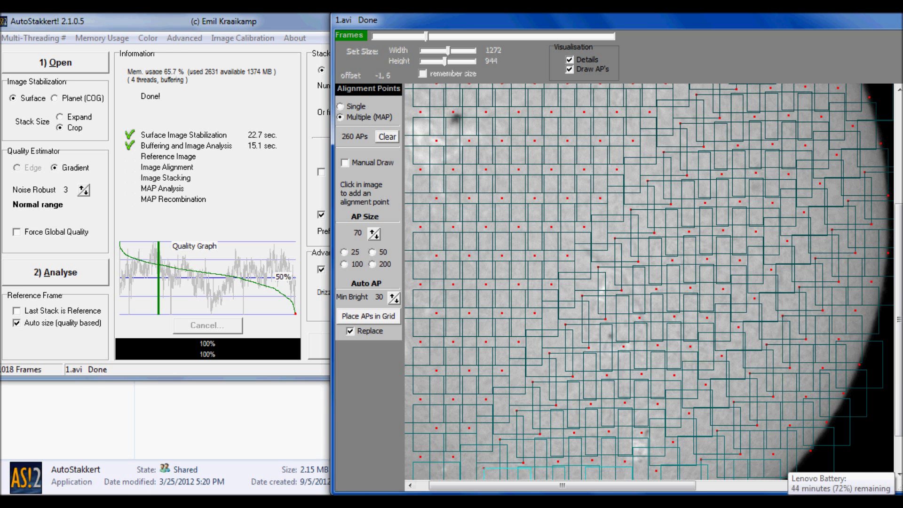
pyautogui.moveTo(562, 484); pyautogui.dragTo(550, 484)
pyautogui.moveTo(897, 395); pyautogui.dragTo(896, 287)
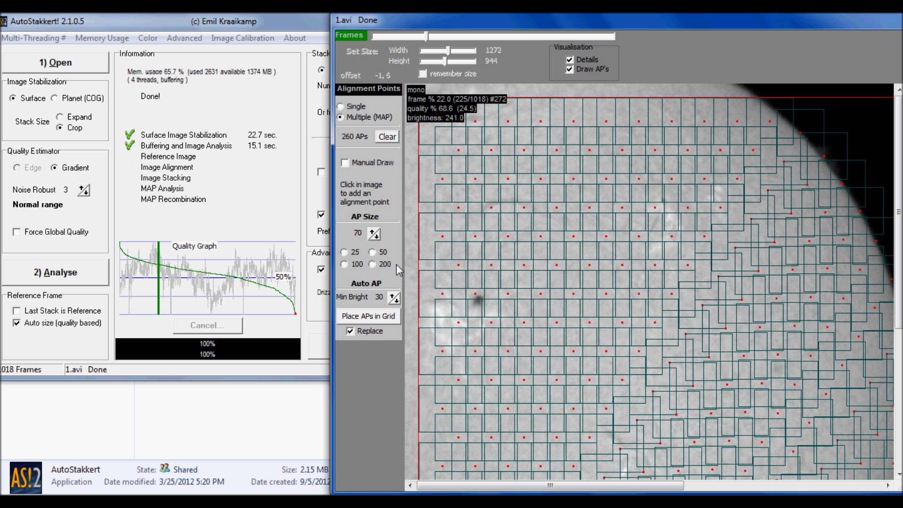
# - Step the AP size between 45 and 75, settle on 35, and place the 1106-point grid
pyautogui.click(374, 237)
pyautogui.click(375, 237)
pyautogui.click(374, 238)
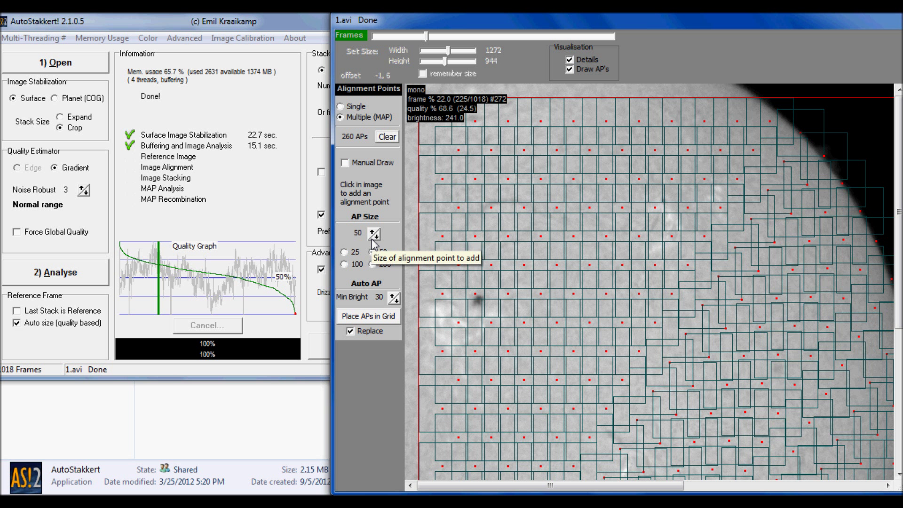
pyautogui.click(374, 238)
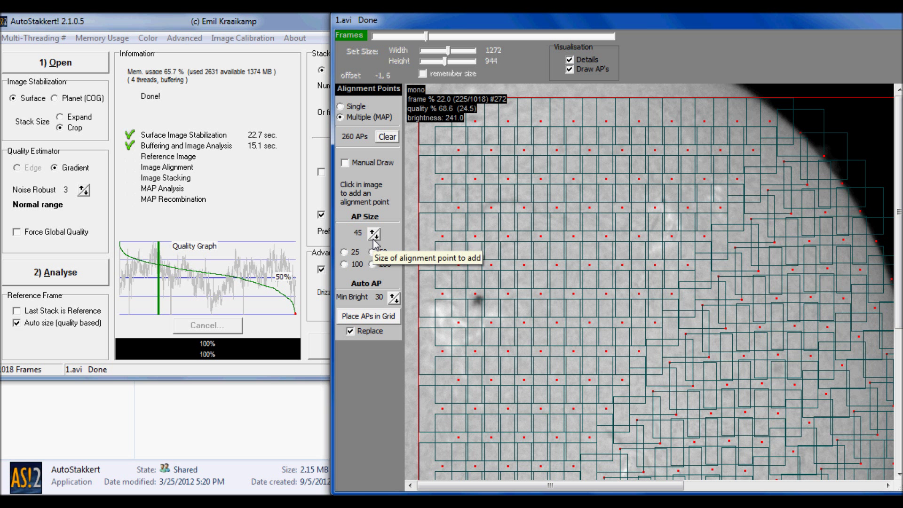
pyautogui.click(374, 237)
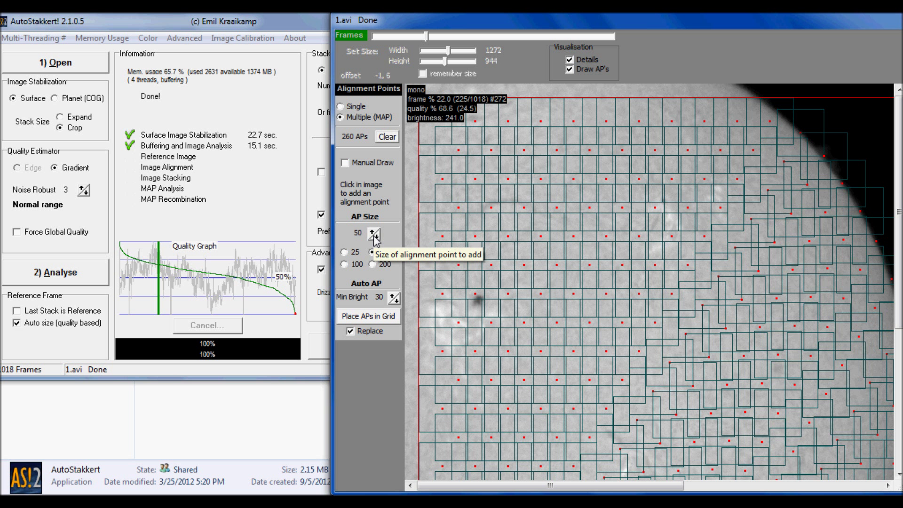
pyautogui.click(375, 237)
pyautogui.click(374, 237)
pyautogui.click(375, 237)
pyautogui.click(374, 237)
pyautogui.click(374, 237)
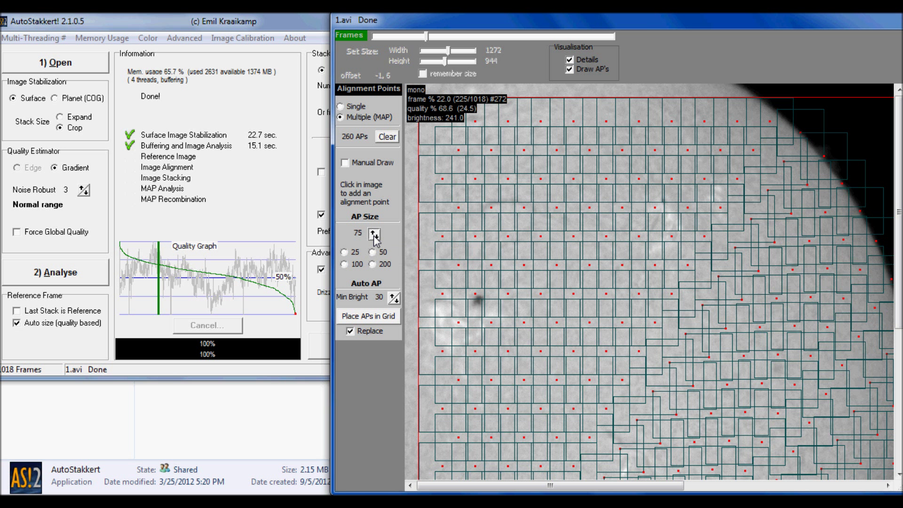
pyautogui.click(376, 238)
pyautogui.click(376, 237)
pyautogui.click(376, 237)
pyautogui.click(376, 238)
pyautogui.click(376, 238)
pyautogui.click(376, 237)
pyautogui.click(378, 239)
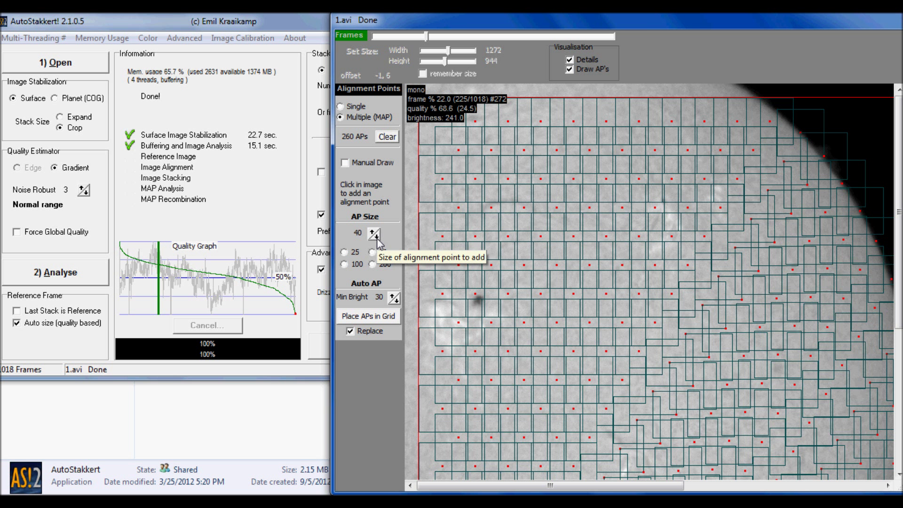
pyautogui.click(377, 239)
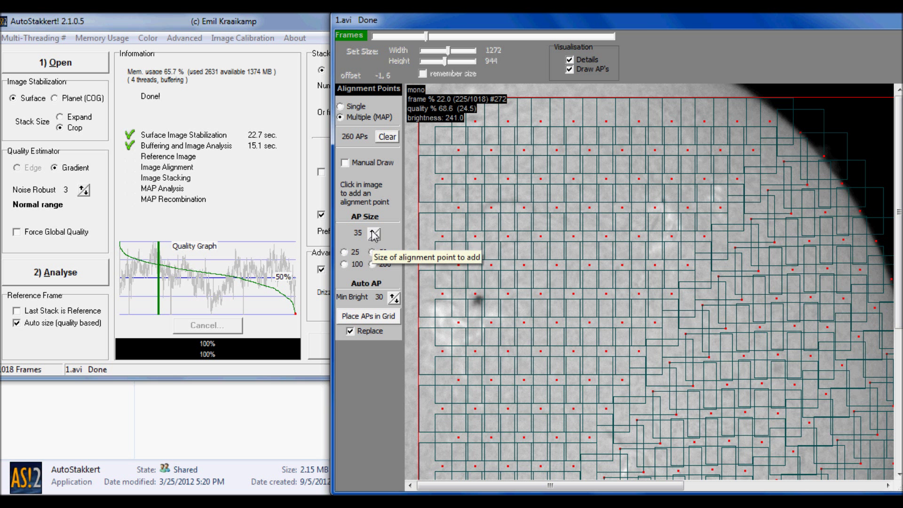
pyautogui.click(376, 317)
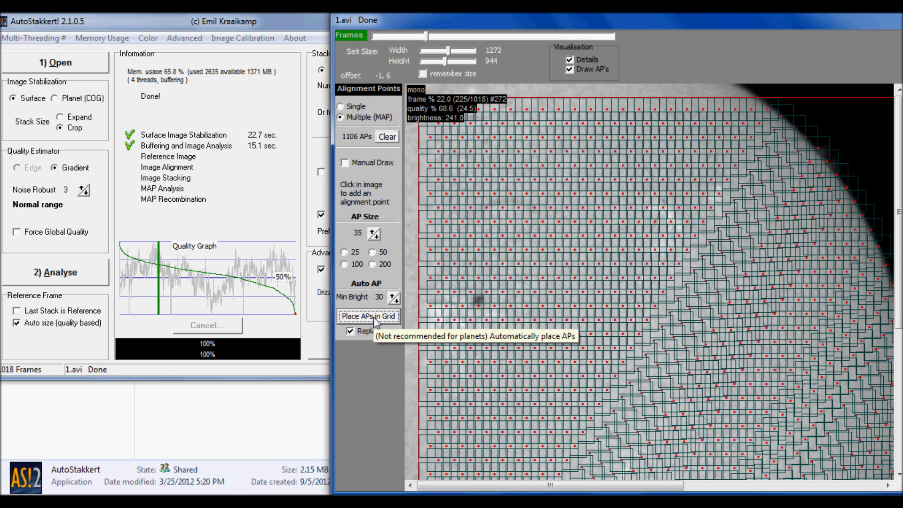
# - Switch the AP size to 25 and pan around the image to inspect grid coverage
pyautogui.click(344, 252)
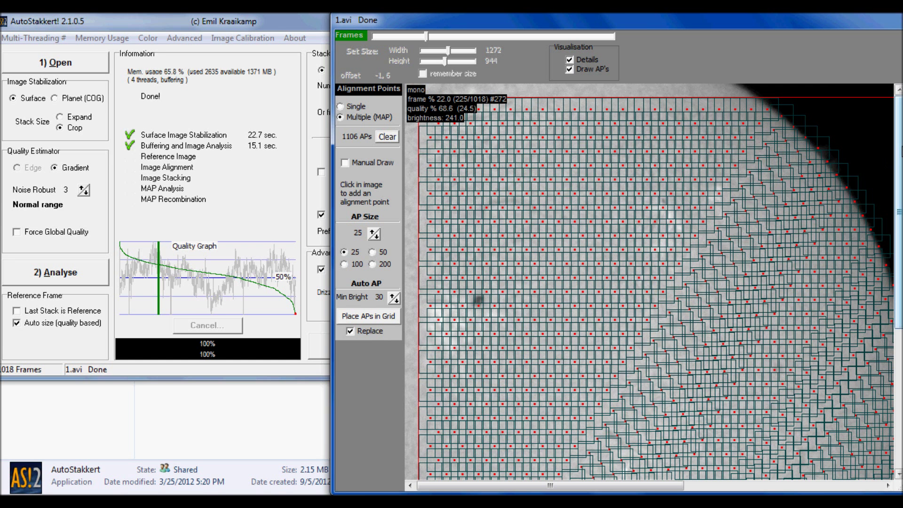
pyautogui.moveTo(899, 161); pyautogui.dragTo(900, 350)
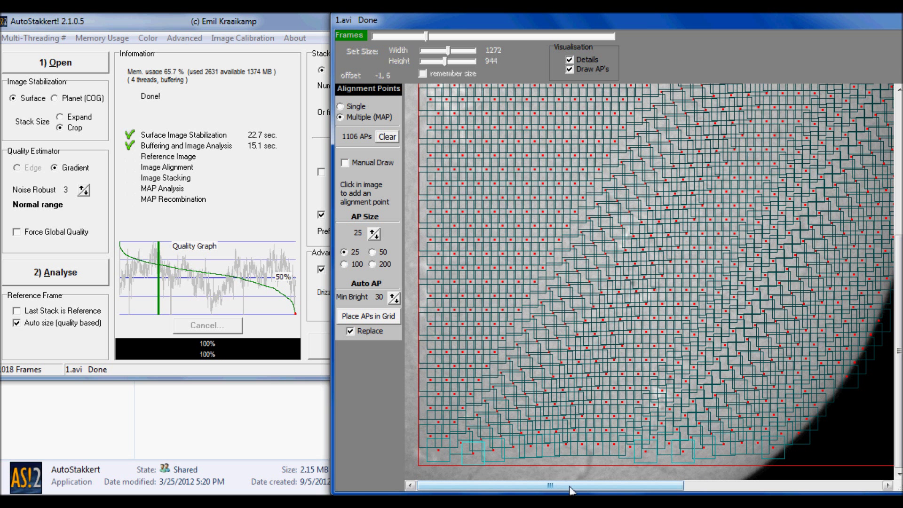
pyautogui.moveTo(570, 490); pyautogui.dragTo(775, 490)
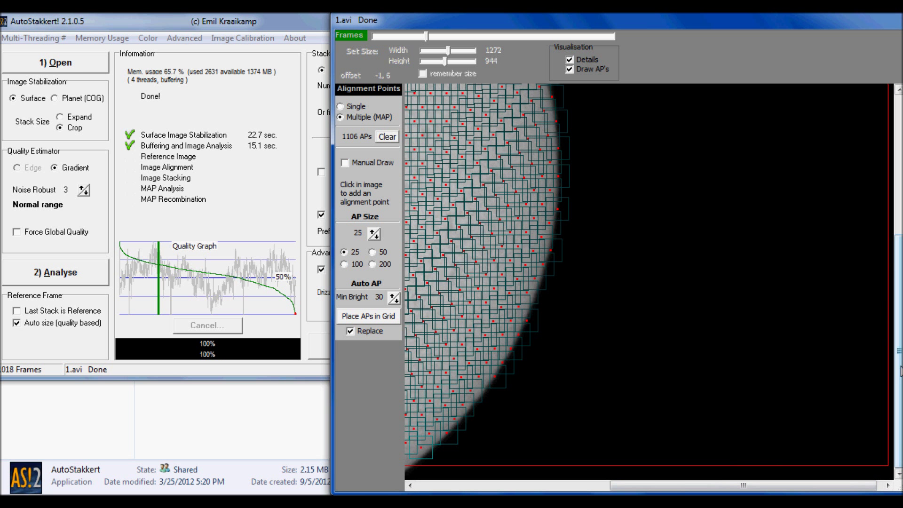
pyautogui.moveTo(900, 370); pyautogui.dragTo(900, 284)
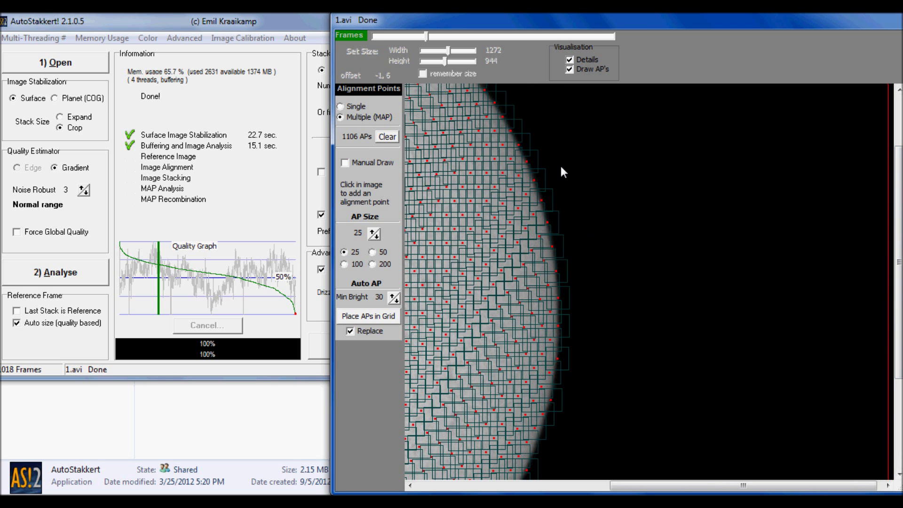
pyautogui.moveTo(752, 485); pyautogui.dragTo(555, 486)
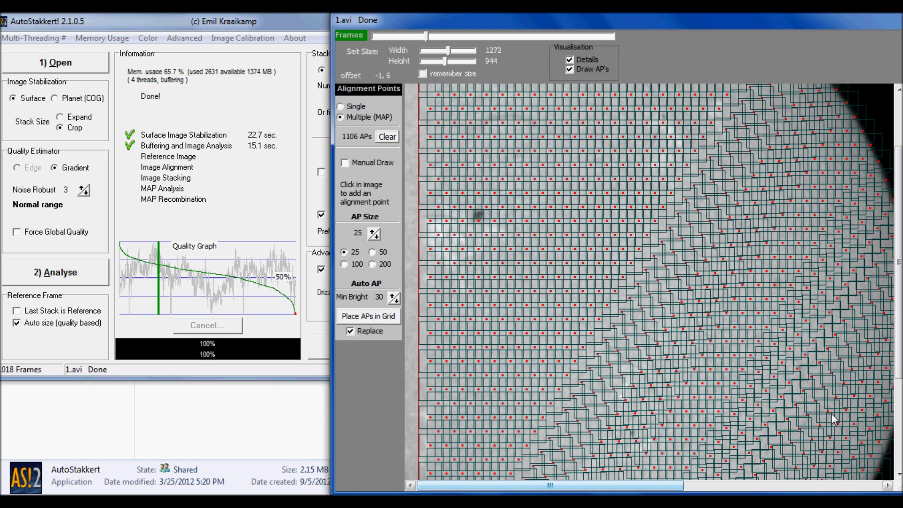
pyautogui.moveTo(899, 262); pyautogui.dragTo(899, 212)
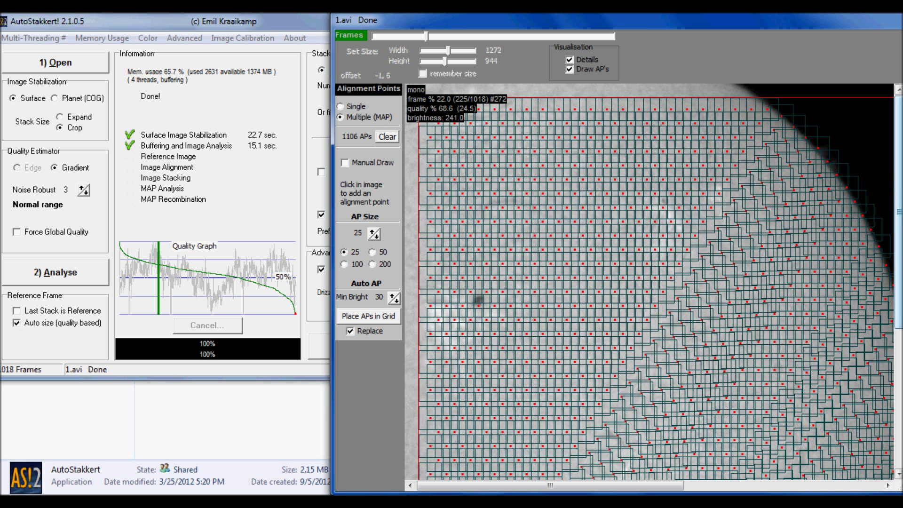
pyautogui.moveTo(898, 211); pyautogui.dragTo(899, 264)
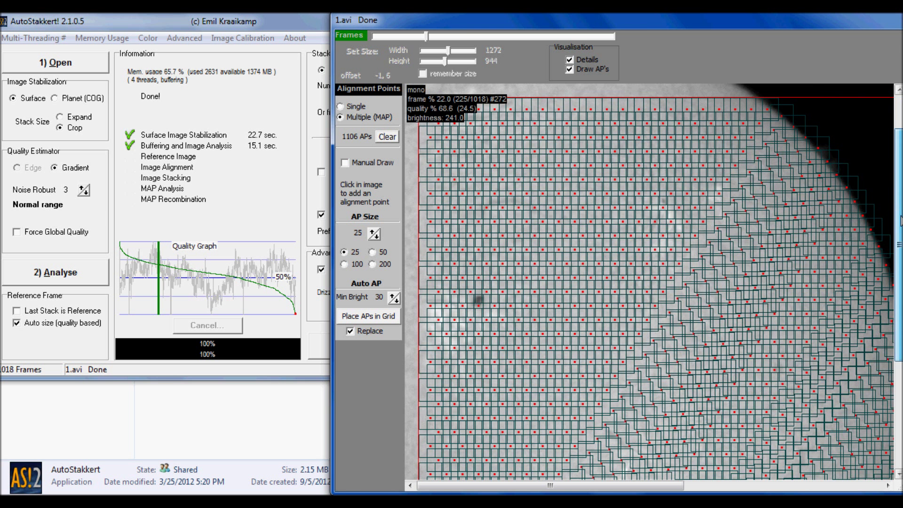
pyautogui.scroll(-2, 899, 221)
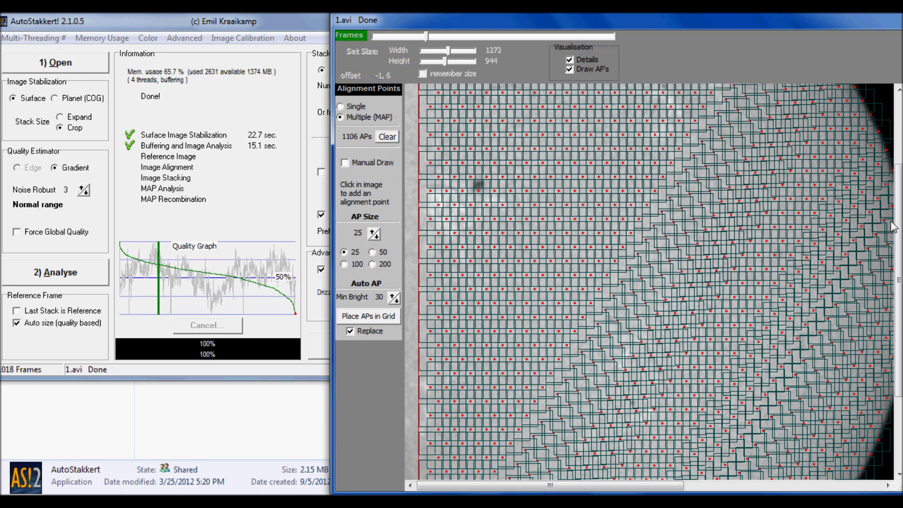
# - Raise the alignment point size to 35 and regenerate the alignment point grid
pyautogui.click(373, 232)
pyautogui.click(372, 232)
pyautogui.click(380, 316)
pyautogui.click(367, 316)
# - Move the preview and settings windows right and start stacking the loaded recordings
pyautogui.moveTo(503, 20); pyautogui.dragTo(674, 29)
pyautogui.moveTo(271, 28); pyautogui.dragTo(308, 29)
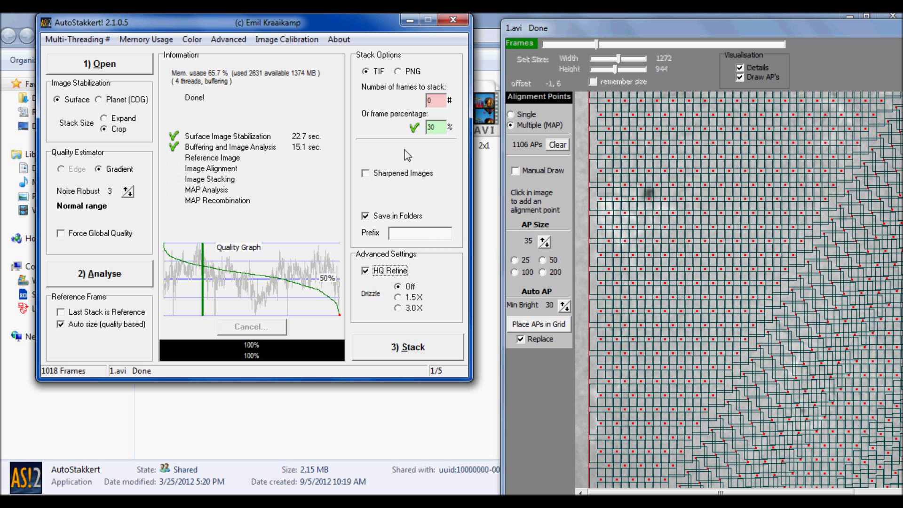
pyautogui.click(426, 354)
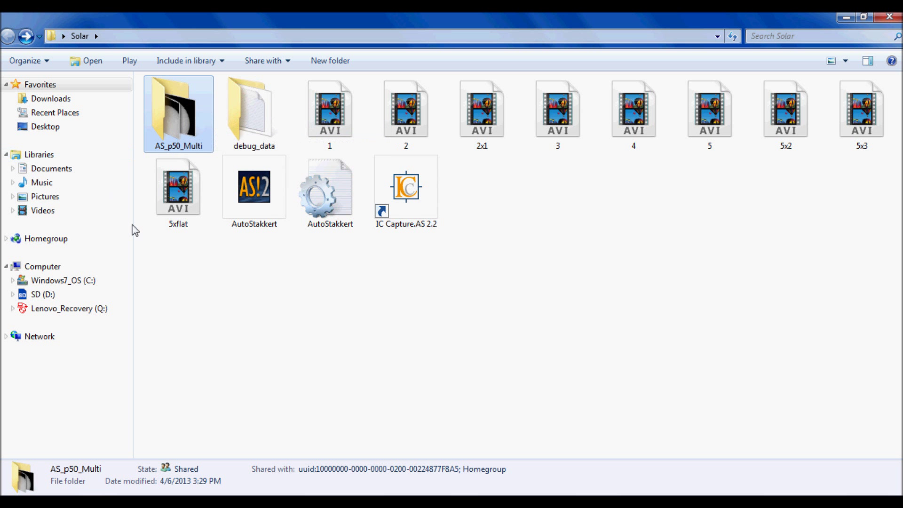
# - Open the AS_p50_Multi output folder in the Solar directory
pyautogui.moveTo(191, 117)
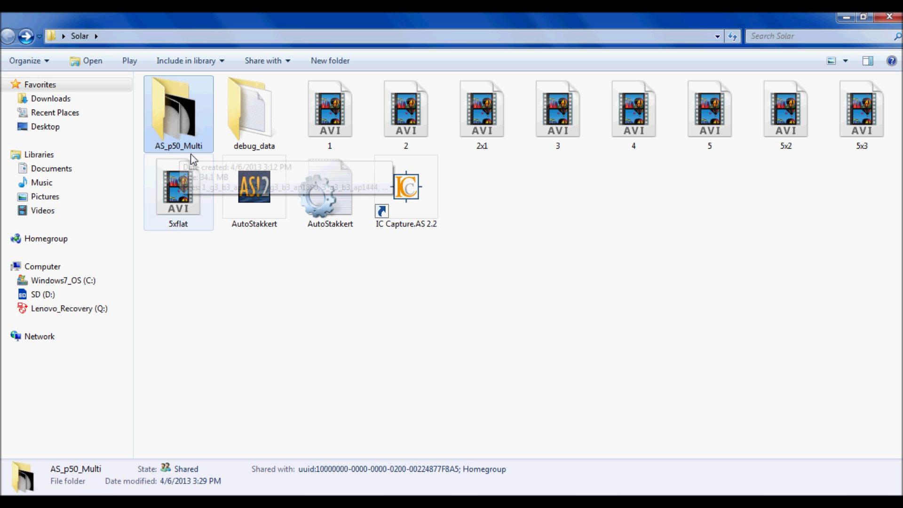
pyautogui.moveTo(194, 152)
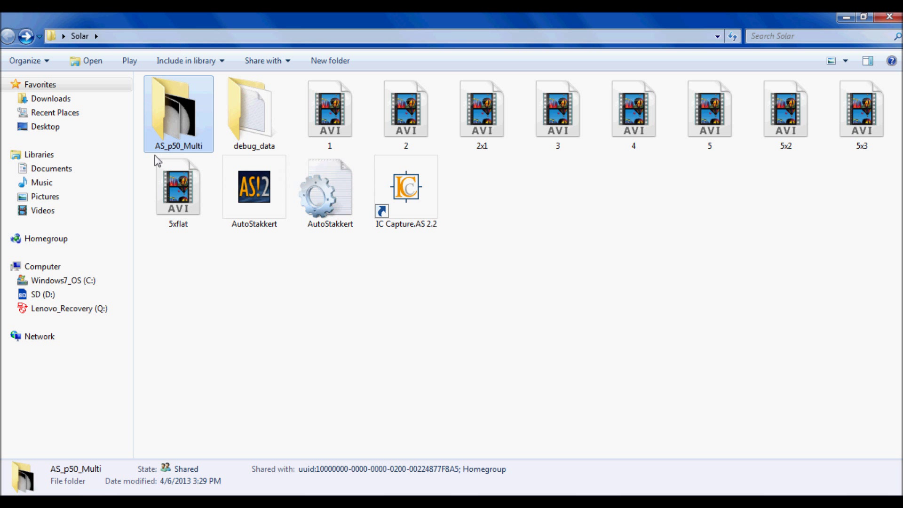
pyautogui.doubleClick(173, 107)
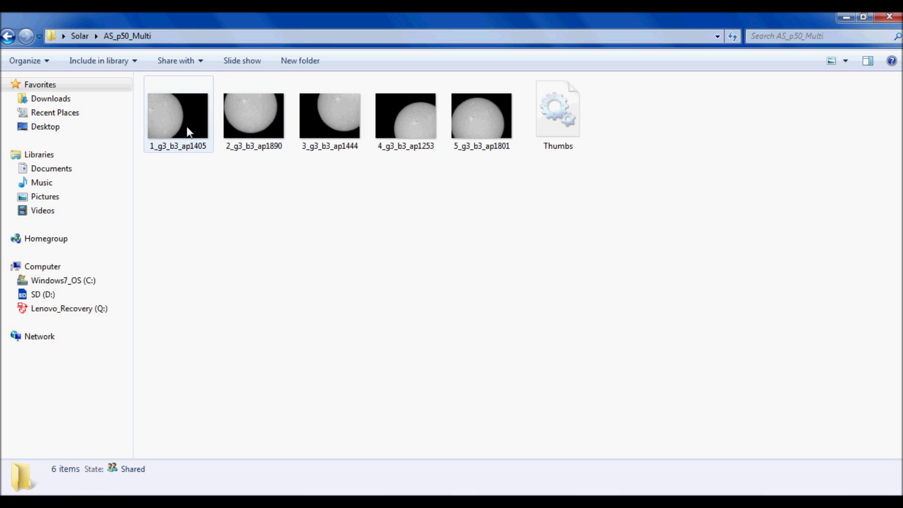
# - Review the five stacked TIFFs' details and open 1_g3_b3_ap1405 in the photo viewer
pyautogui.click(258, 123)
pyautogui.click(329, 123)
pyautogui.click(397, 124)
pyautogui.click(497, 117)
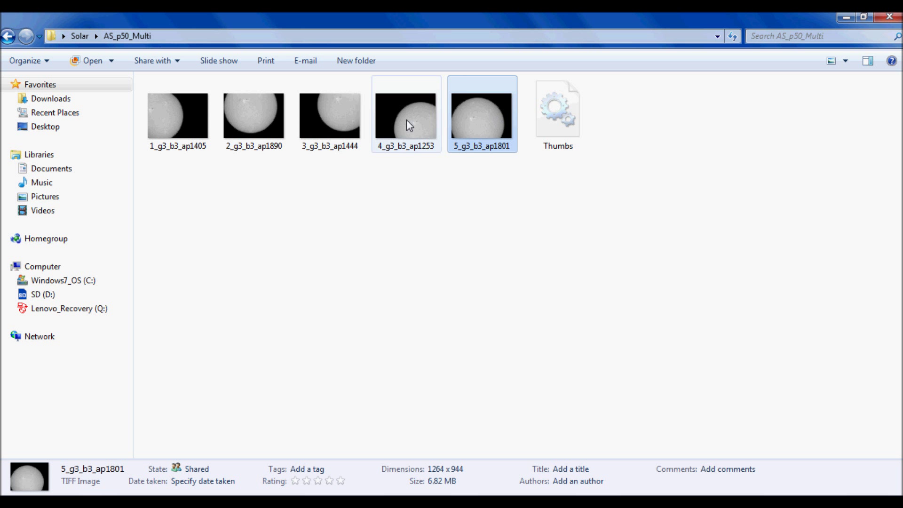
pyautogui.click(196, 116)
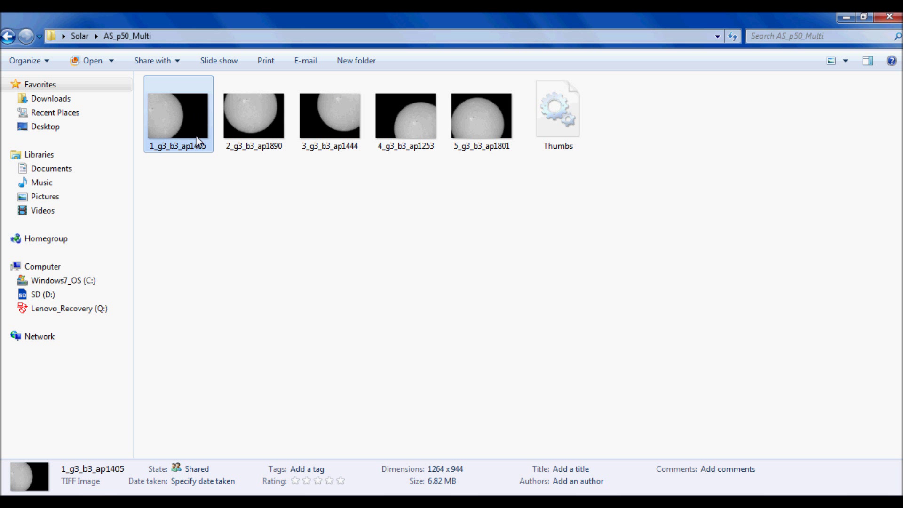
pyautogui.click(258, 107)
pyautogui.click(335, 123)
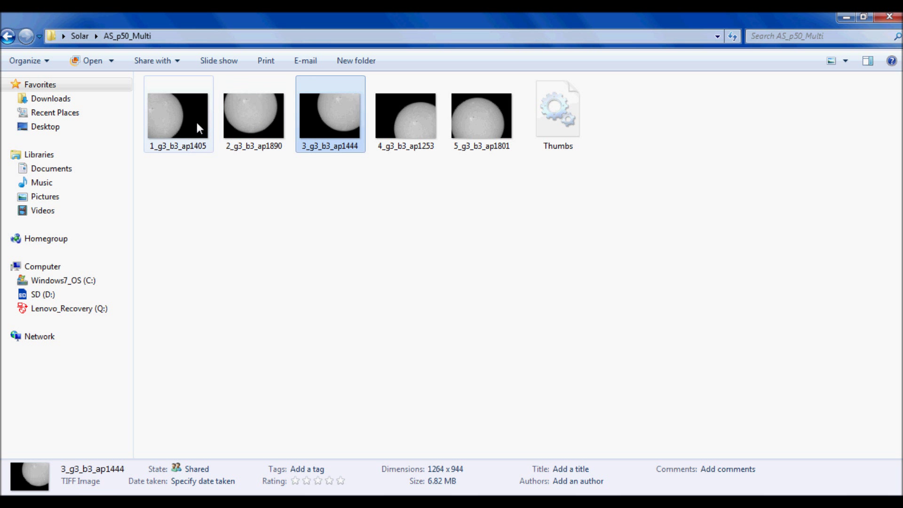
pyautogui.click(196, 122)
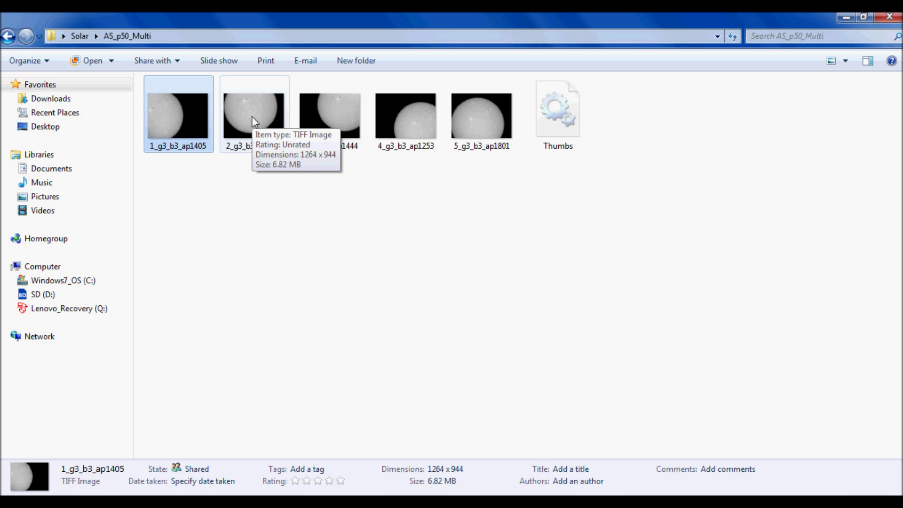
pyautogui.doubleClick(157, 136)
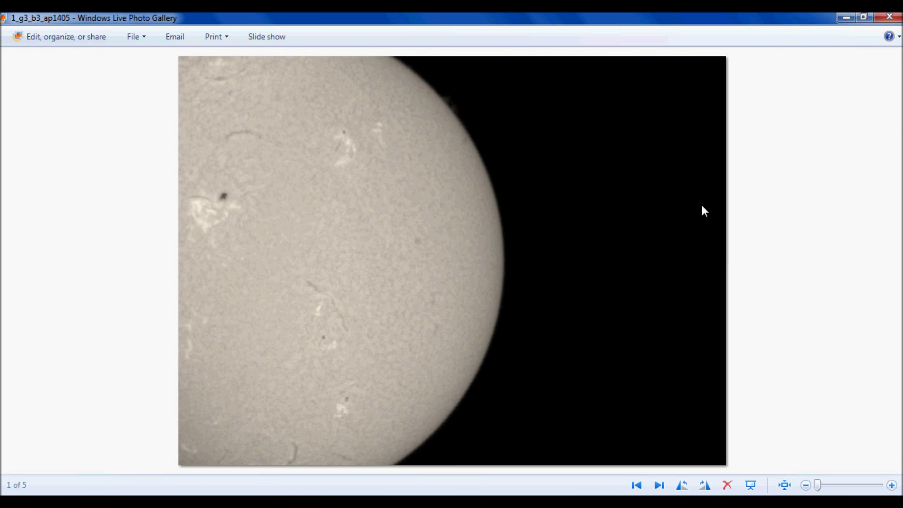